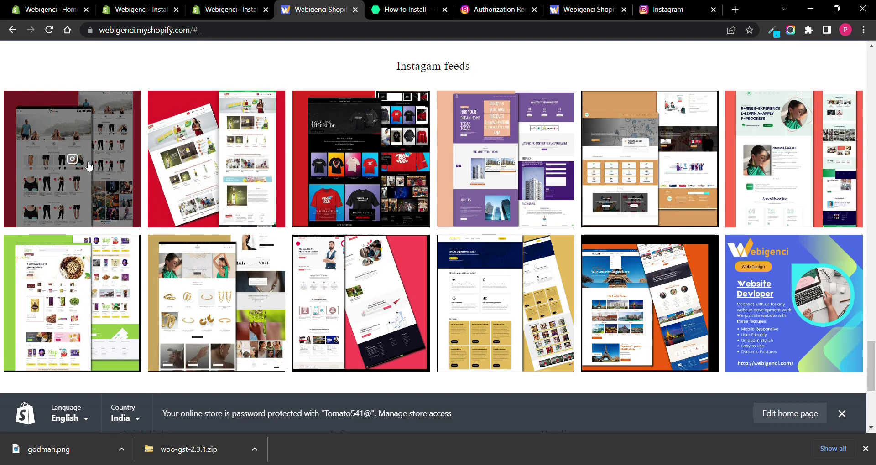
Step: Examine the Instagram feed gallery on the storefront home page, opening and closing the popups of the first three posts
click(88, 165)
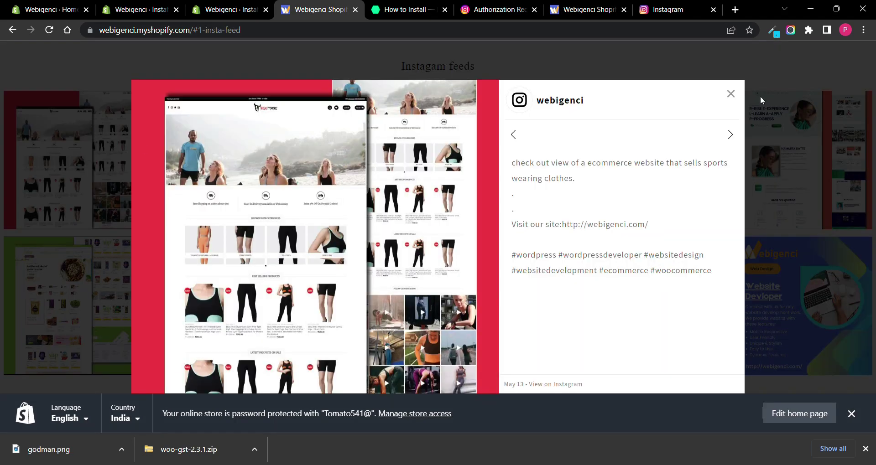
click(730, 98)
scroll(401, 260, down, 3)
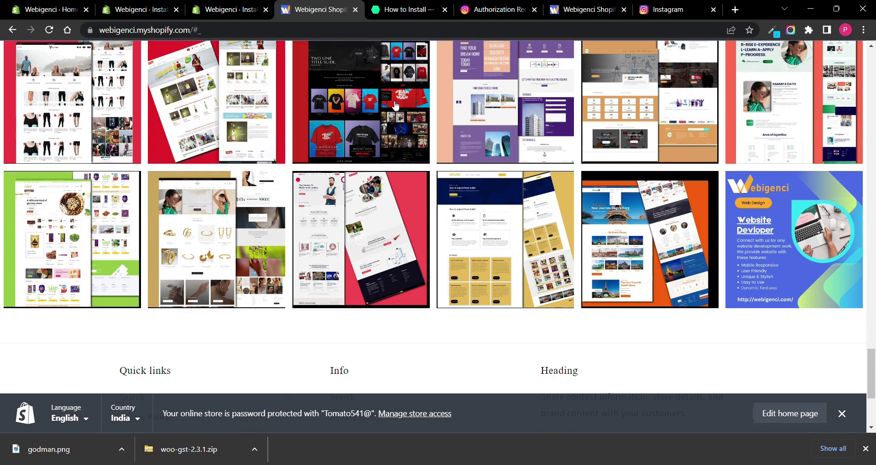
scroll(108, 192, up, 2)
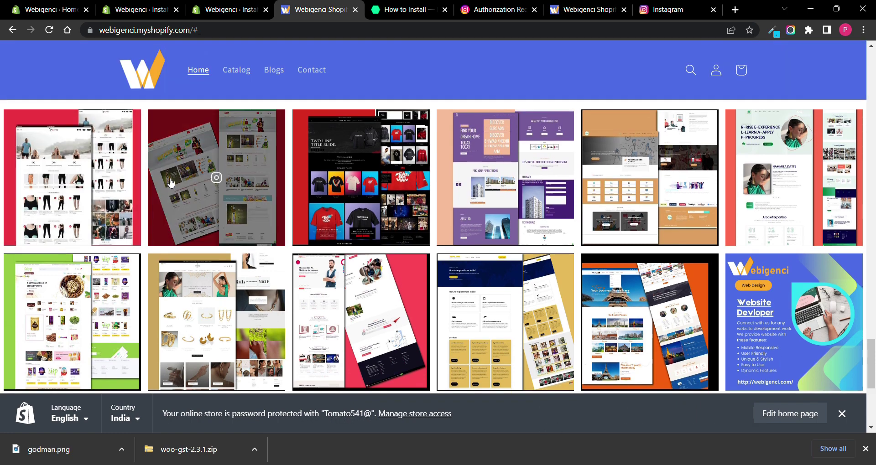
click(159, 187)
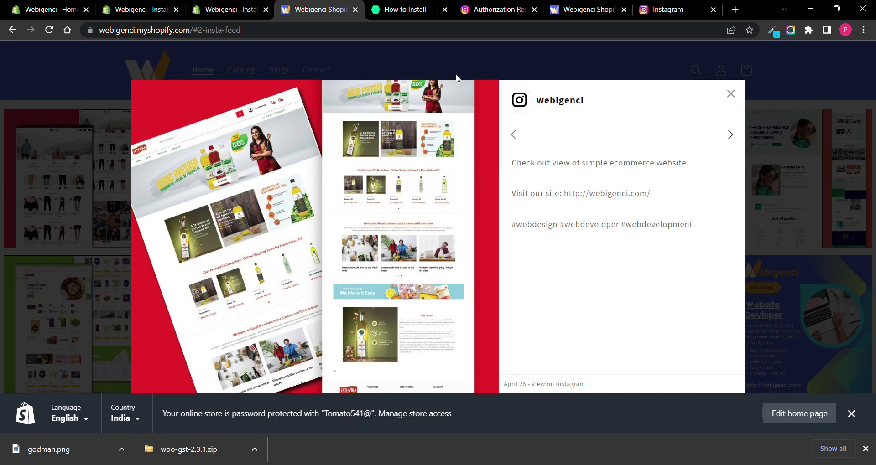
click(730, 94)
scroll(479, 206, down, 4)
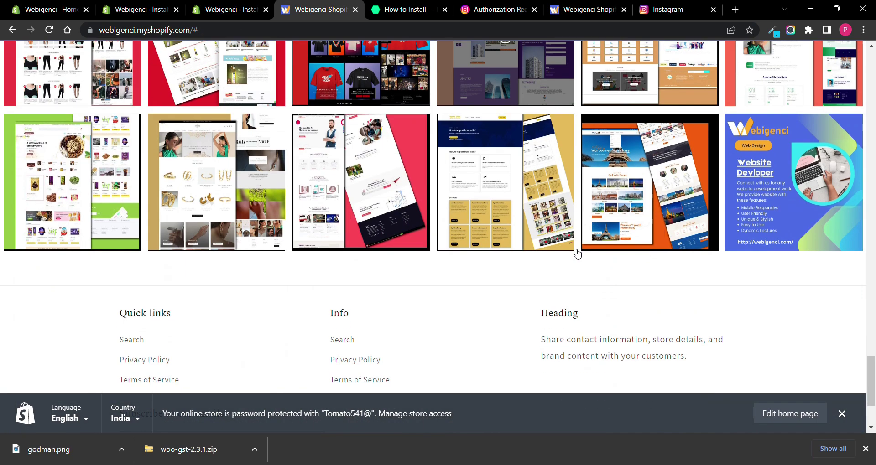
scroll(458, 186, up, 3)
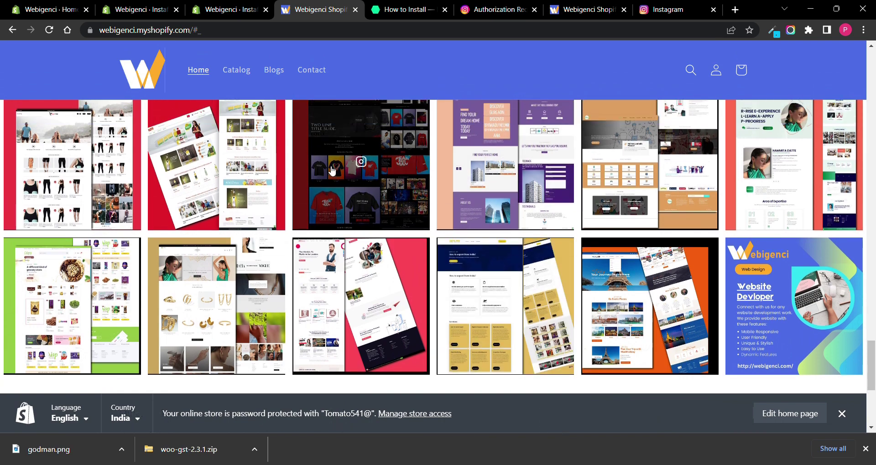
click(376, 164)
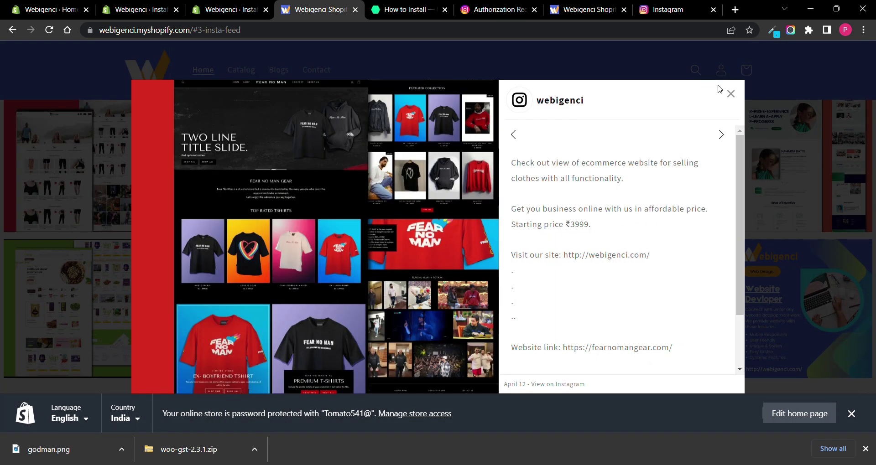
click(731, 94)
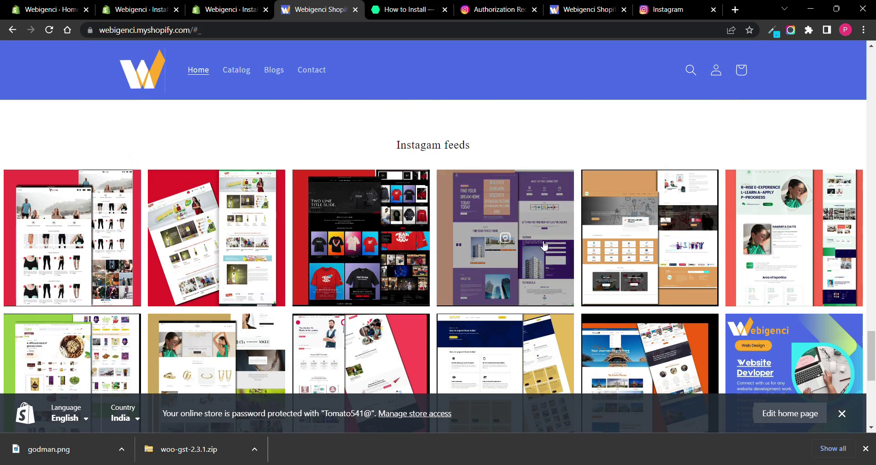
scroll(544, 246, down, 3)
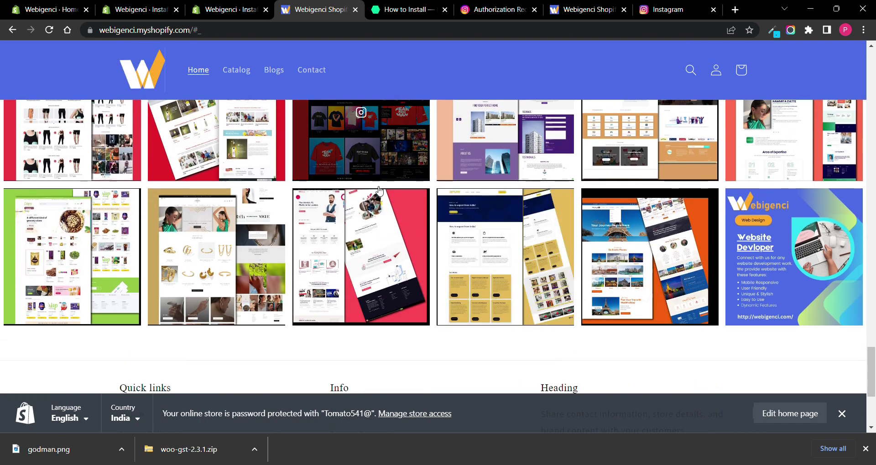
scroll(256, 238, up, 3)
scroll(256, 239, down, 2)
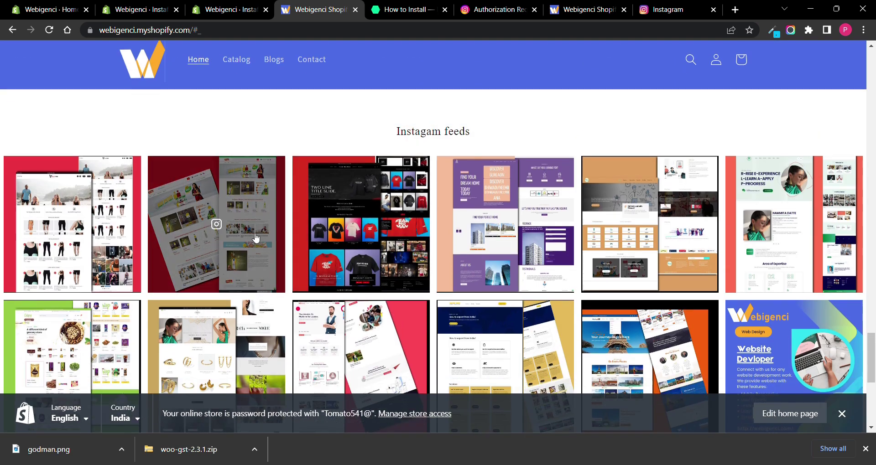
scroll(380, 183, up, 1)
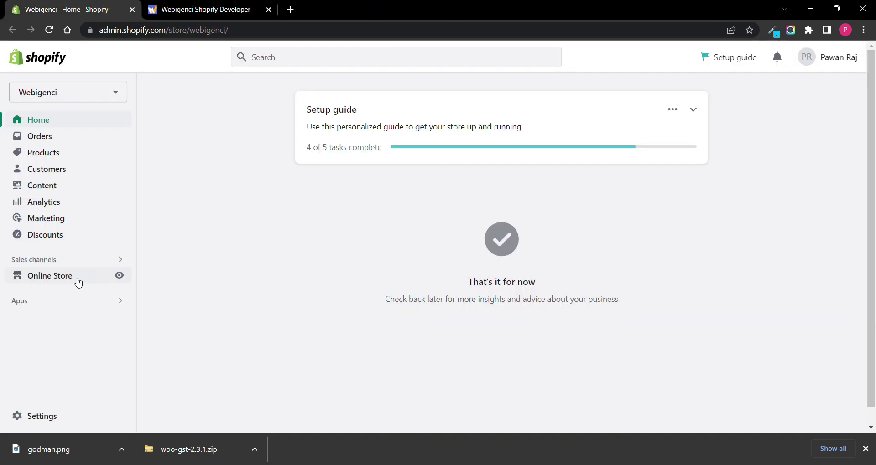
Step: Switch to the Shopify admin and search the Shopify App Store for "insta feed"
click(72, 298)
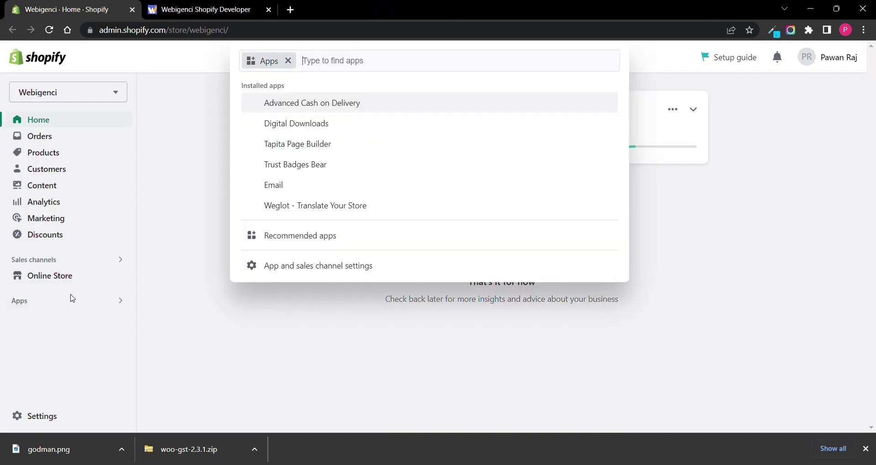
text(ins)
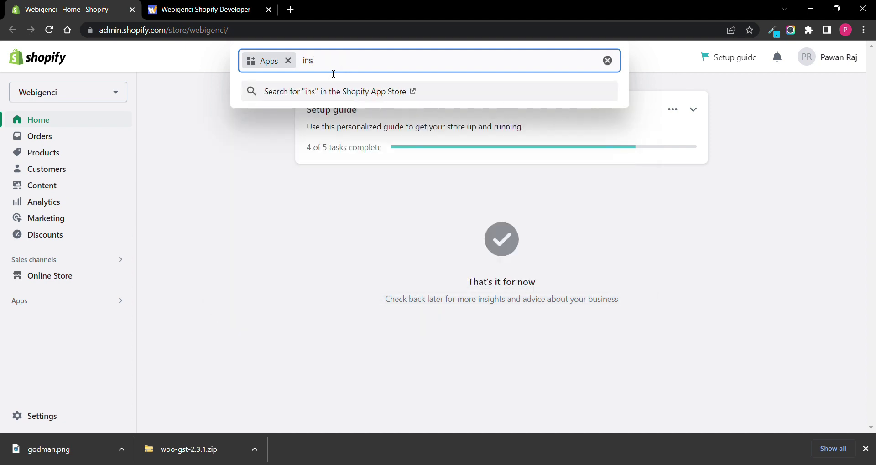
text(ta feed)
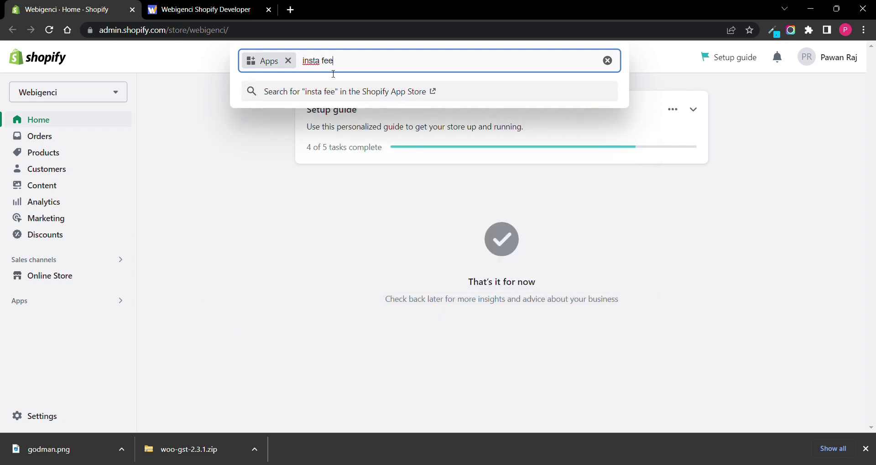
key(Return)
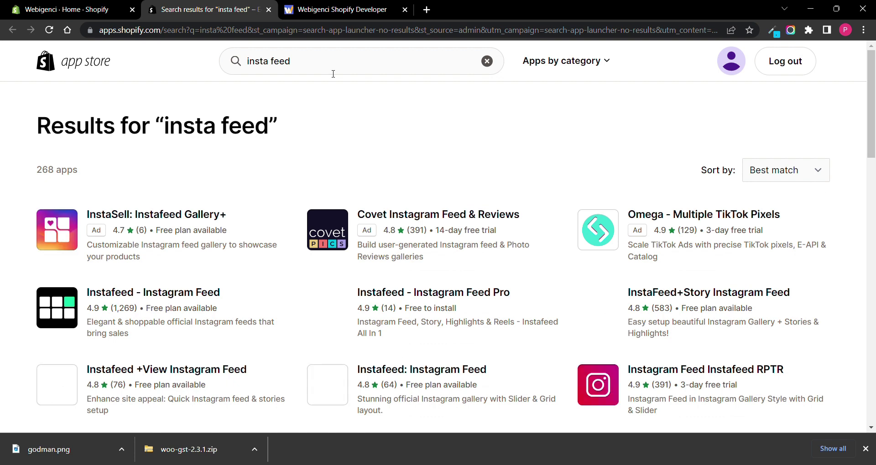
Step: Browse the search results and open the listing of the free-plan app "Instafeed - Instagram Feed" with the black grid logo
scroll(283, 165, down, 1)
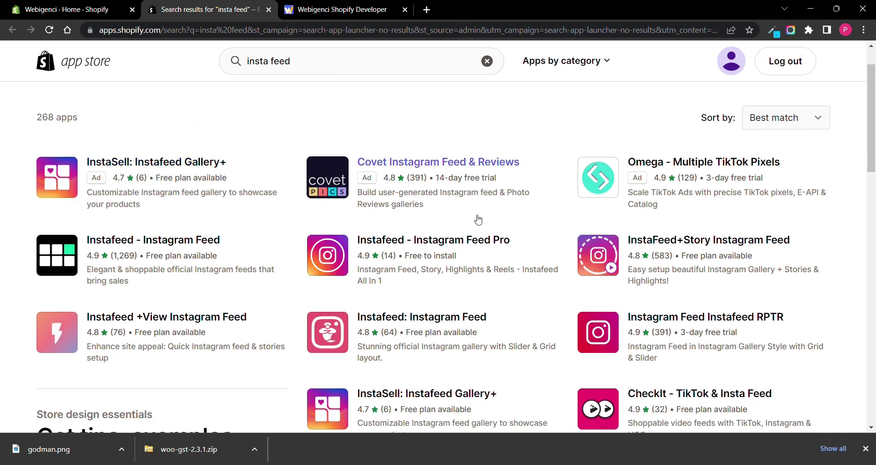
scroll(479, 222, down, 2)
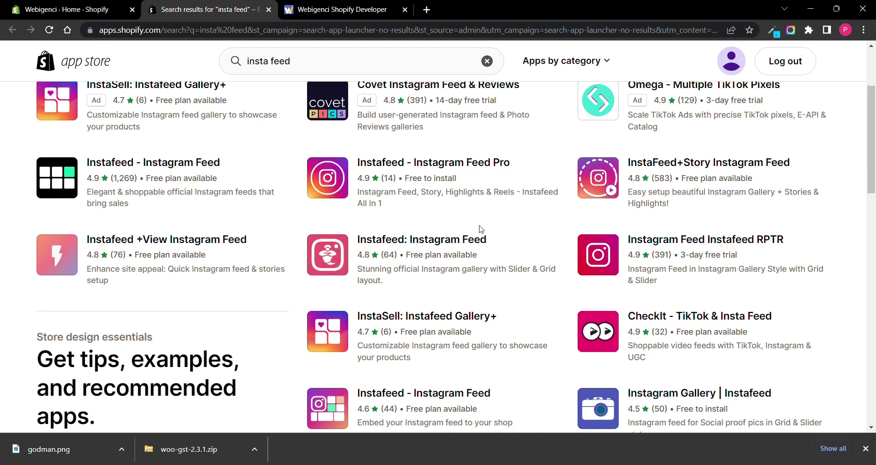
scroll(481, 230, up, 1)
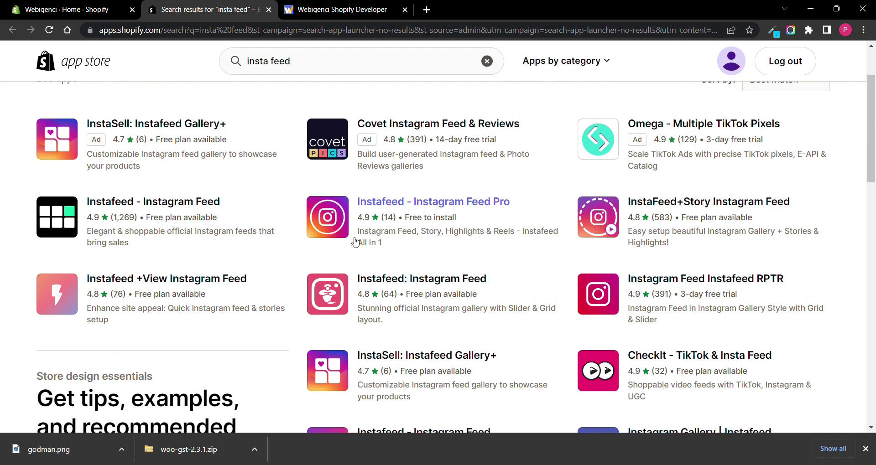
click(201, 203)
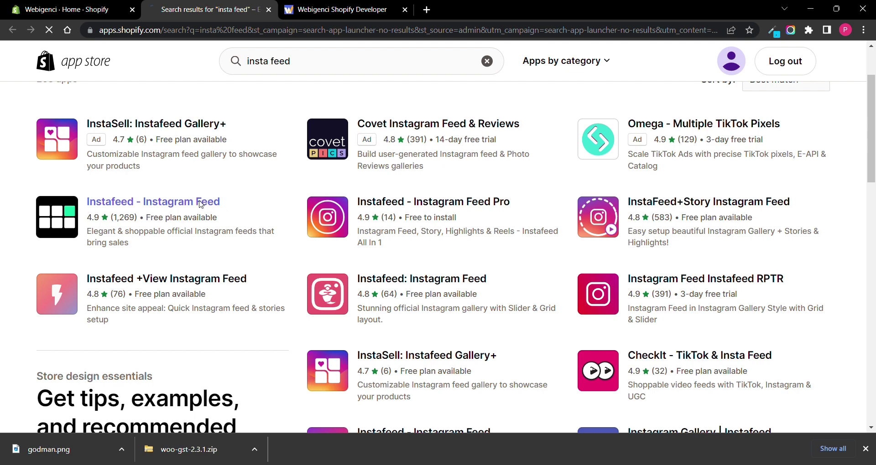
Step: Review the Instafeed listing's feature description and compare its Free, Pro and Plus pricing plans
scroll(220, 281, down, 15)
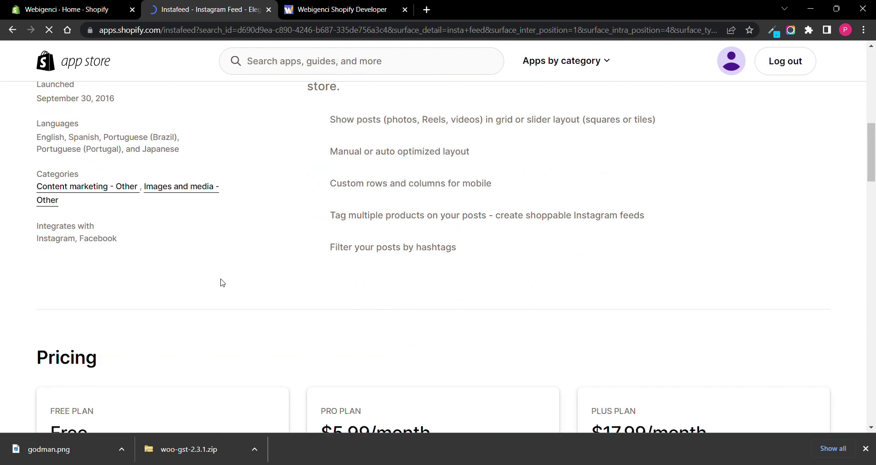
scroll(221, 283, down, 2)
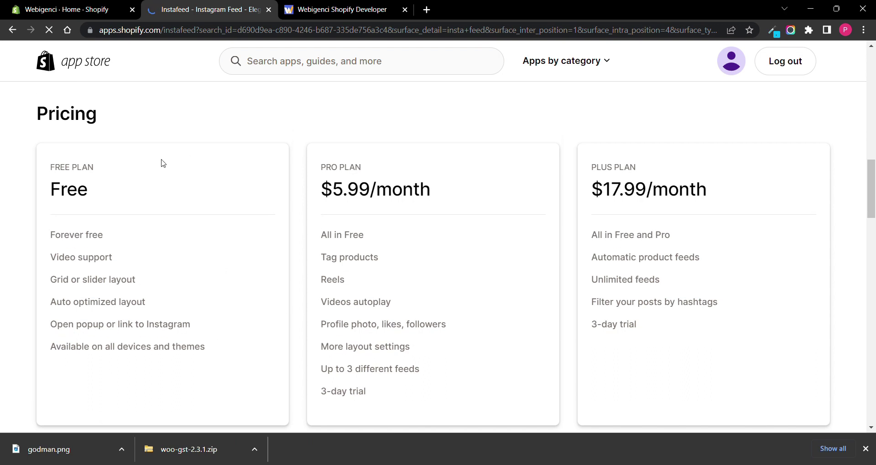
scroll(334, 307, down, 1)
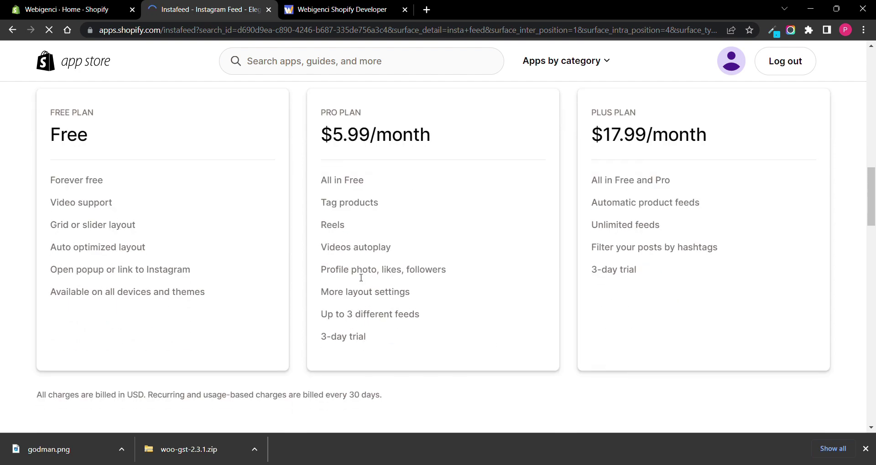
scroll(360, 277, up, 1)
scroll(385, 221, up, 10)
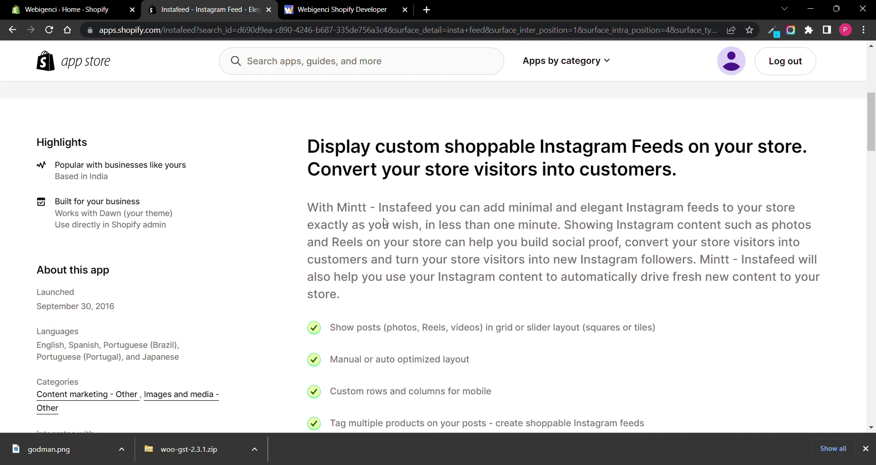
scroll(384, 222, down, 10)
scroll(188, 256, down, 1)
scroll(188, 256, up, 3)
scroll(189, 258, up, 8)
scroll(190, 258, up, 5)
Step: Install the Instafeed - Instagram Feed app in the store and start connecting it with Instagram
click(155, 274)
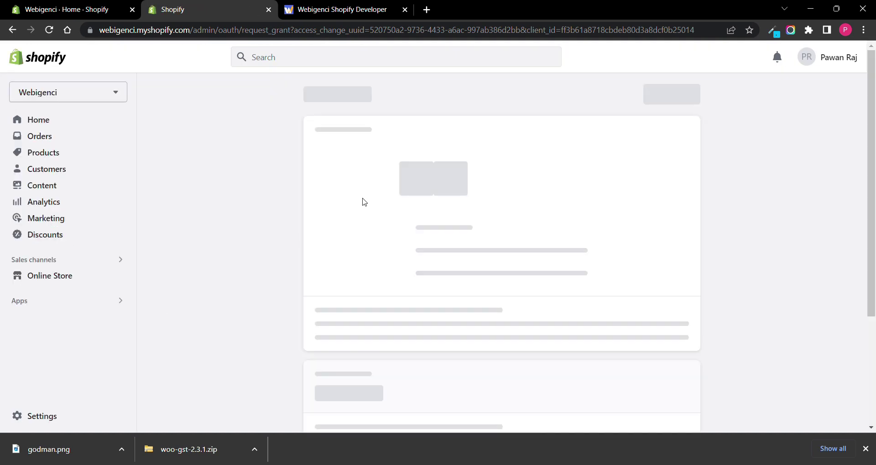
click(663, 93)
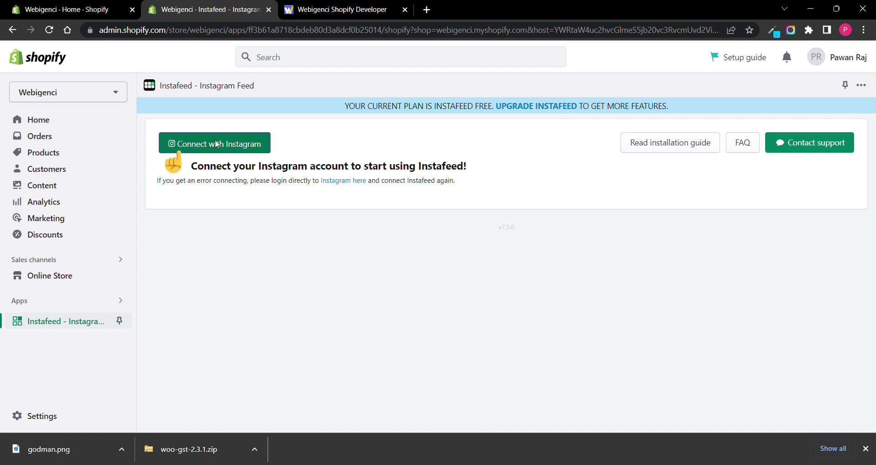
click(219, 144)
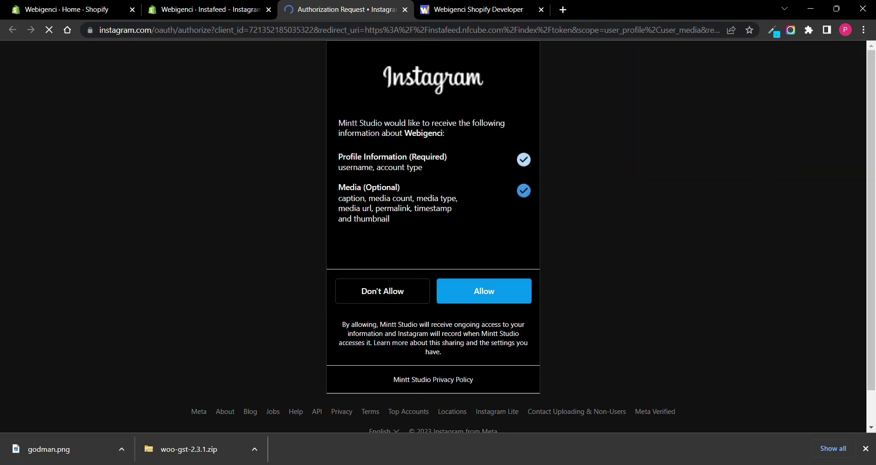
Step: Open Instagram in a new browser tab, go to the signed-in profile and log out of the account
click(564, 8)
text(ins)
key(Return)
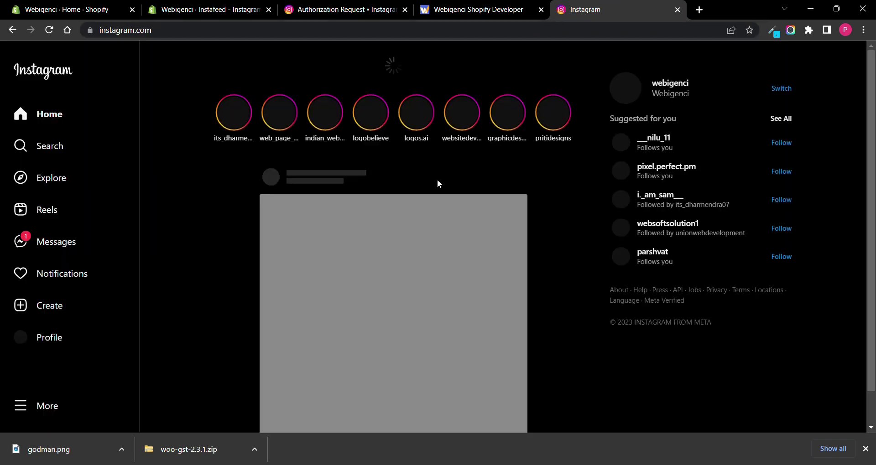
click(443, 316)
click(627, 90)
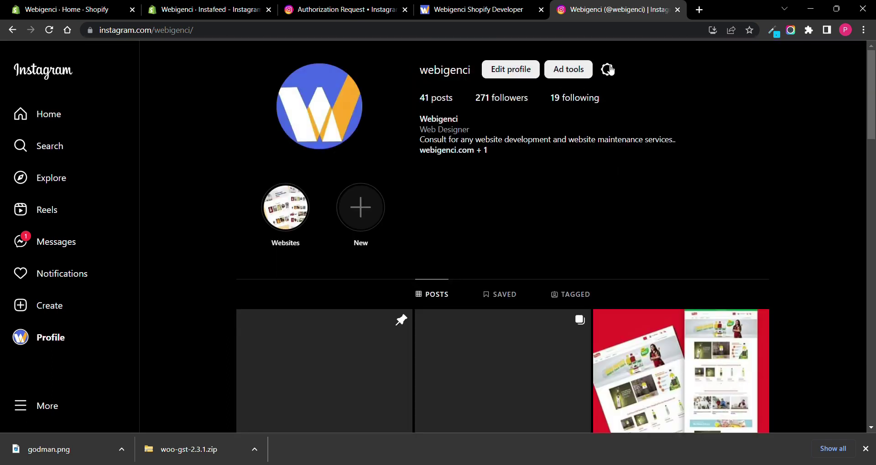
click(608, 69)
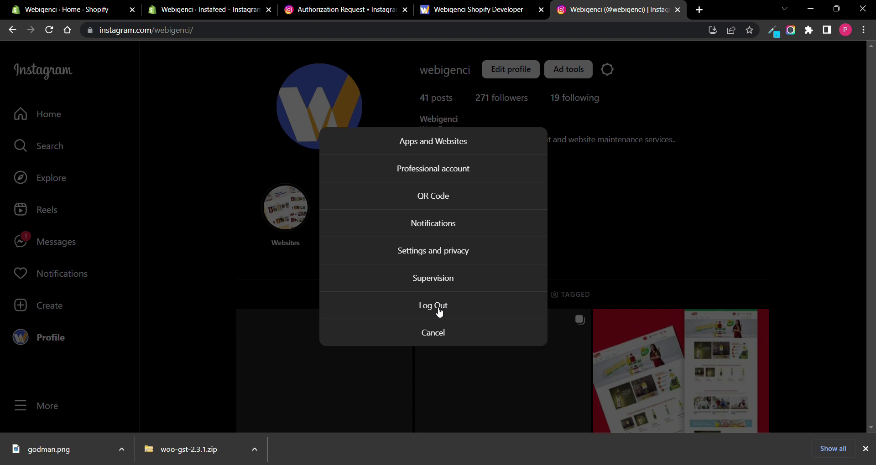
click(439, 313)
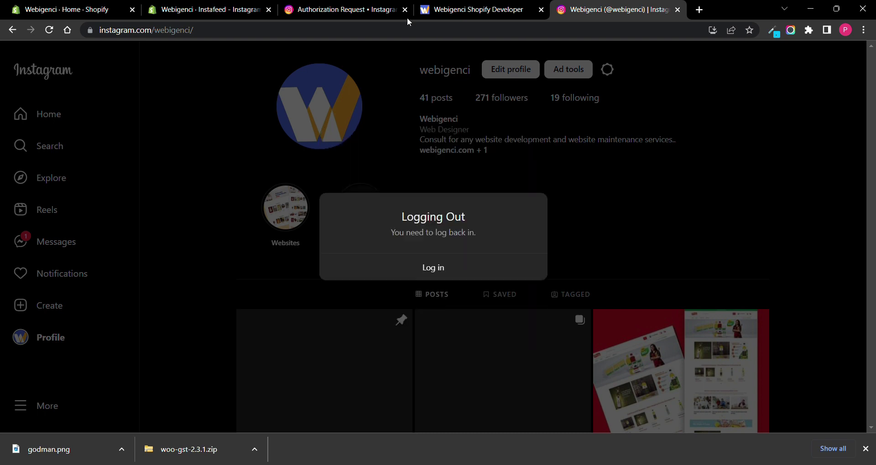
Step: Restart the Instagram connection from Instafeed and log in with the account's username and password, without saving the login info
click(224, 7)
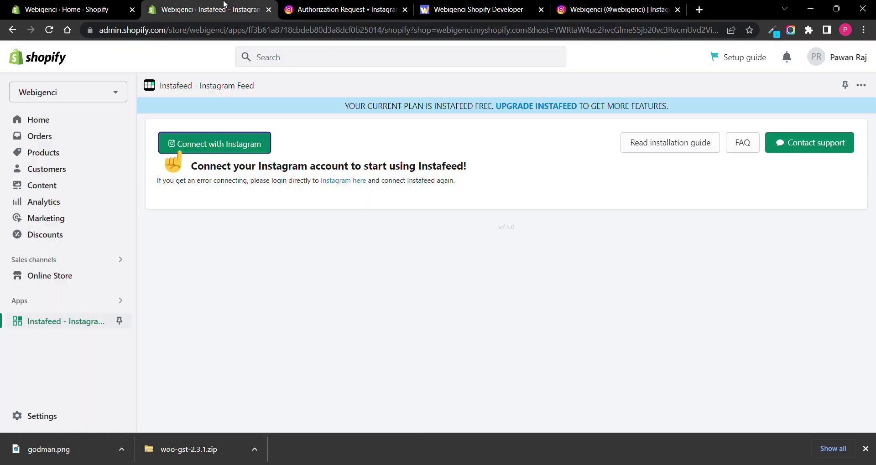
click(212, 146)
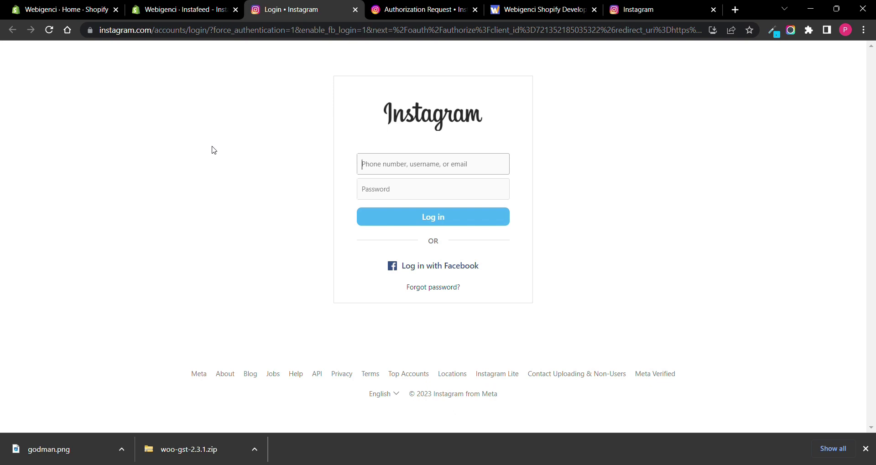
text(webigenci)
click(382, 190)
text(•••••••)
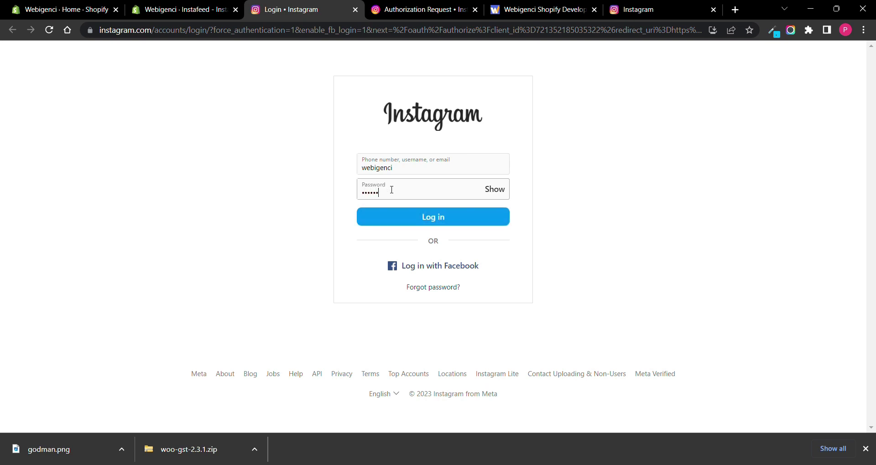
text(•••)
key(Return)
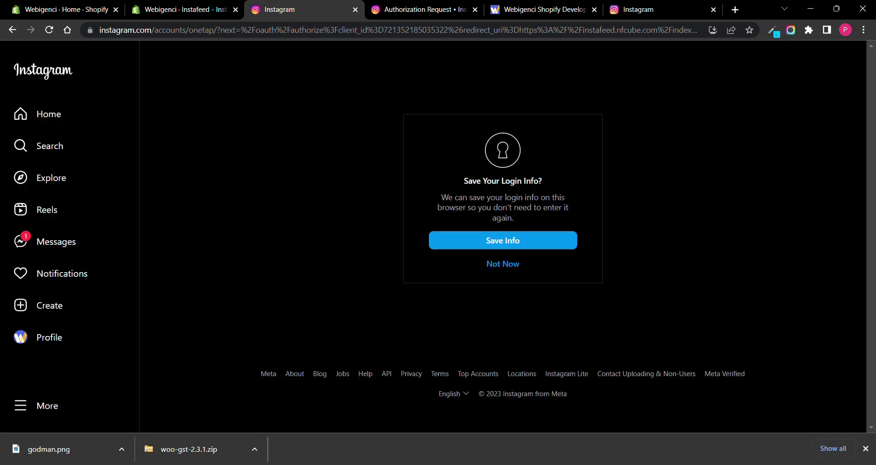
click(502, 264)
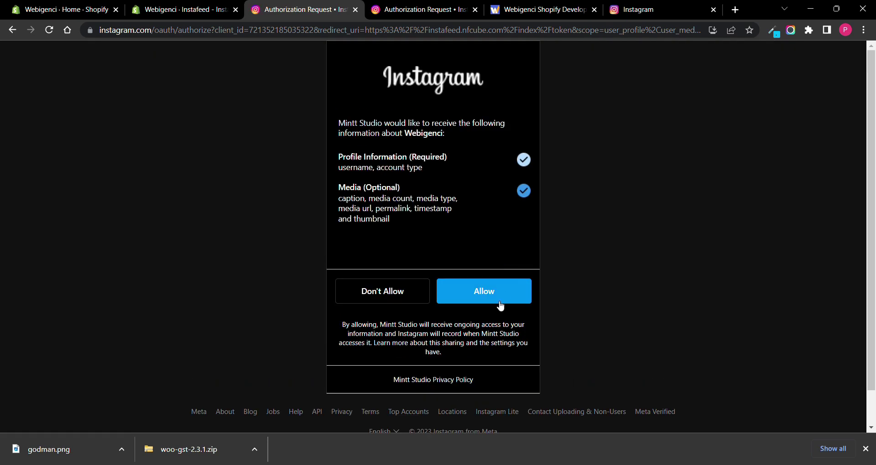
Step: Allow the app's access to the Instagram profile and media, and title the feed "Instagam feeds"
click(499, 304)
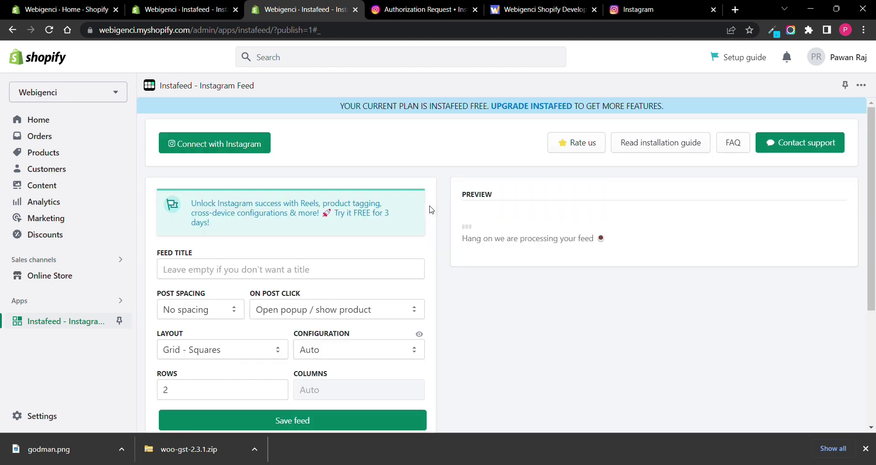
scroll(403, 270, down, 2)
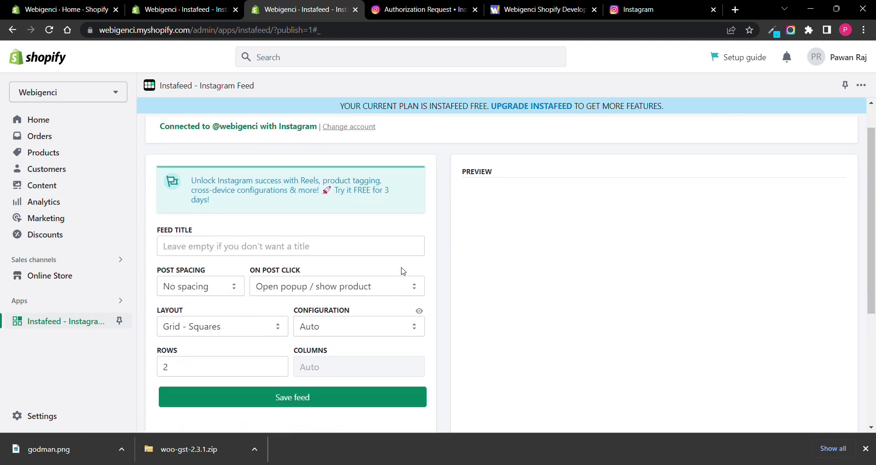
click(354, 248)
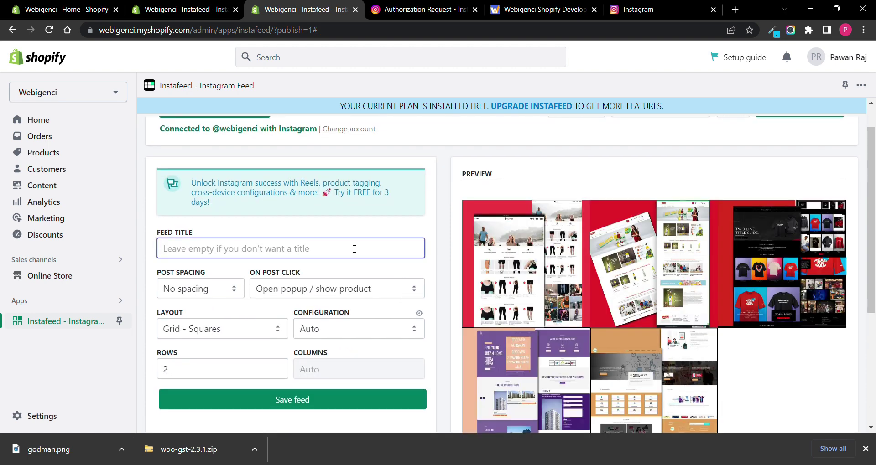
text(I)
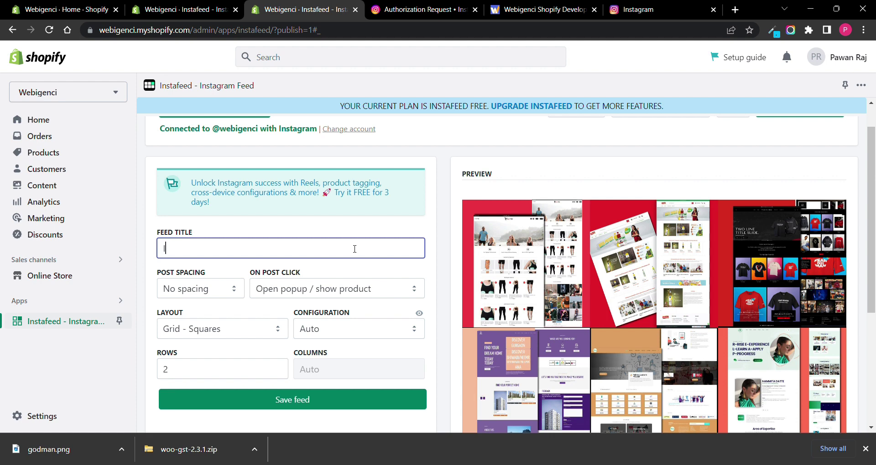
text(ndtagam feeds)
scroll(348, 263, down, 2)
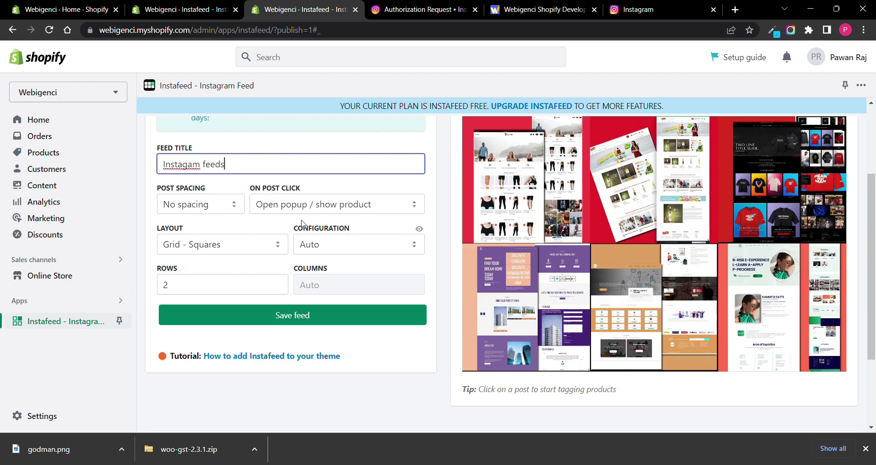
Step: Set the feed's post spacing to Small
click(217, 211)
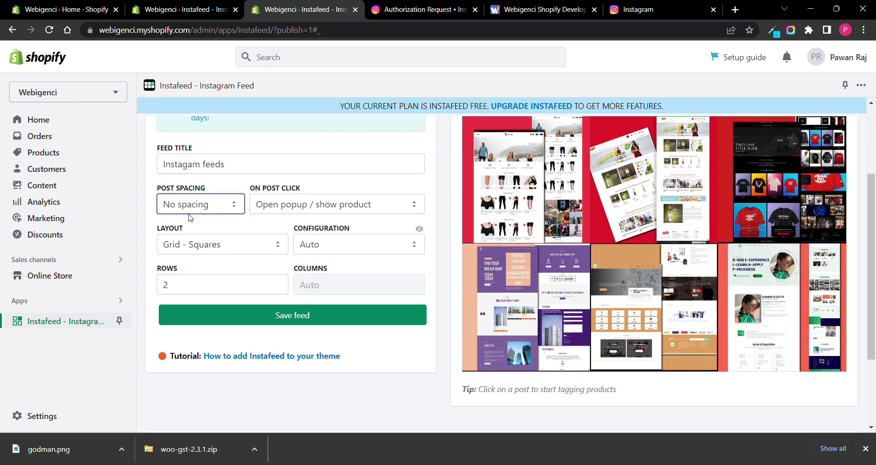
key(Down)
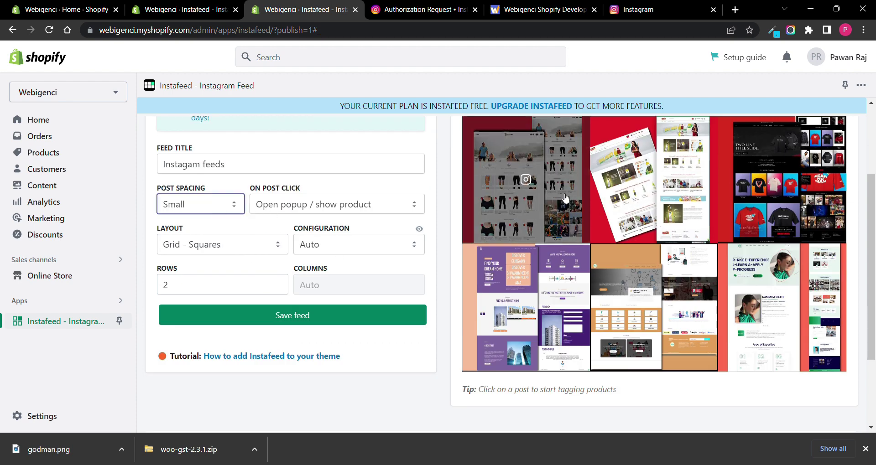
scroll(304, 261, up, 1)
key(Tab)
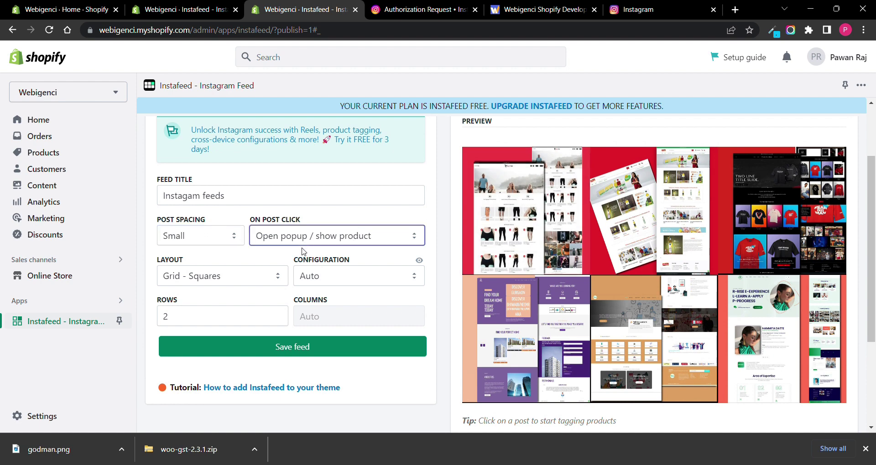
Step: Open the first post in the feed preview to check its popup, and close it
click(496, 208)
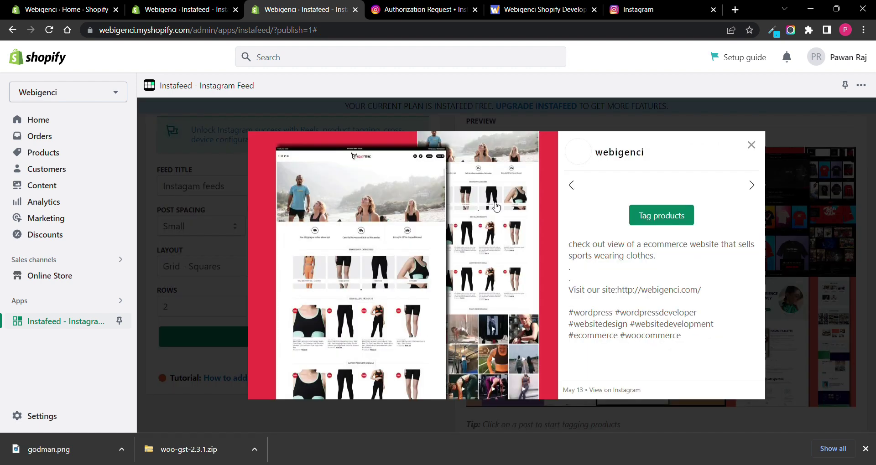
click(754, 148)
scroll(343, 340, up, 2)
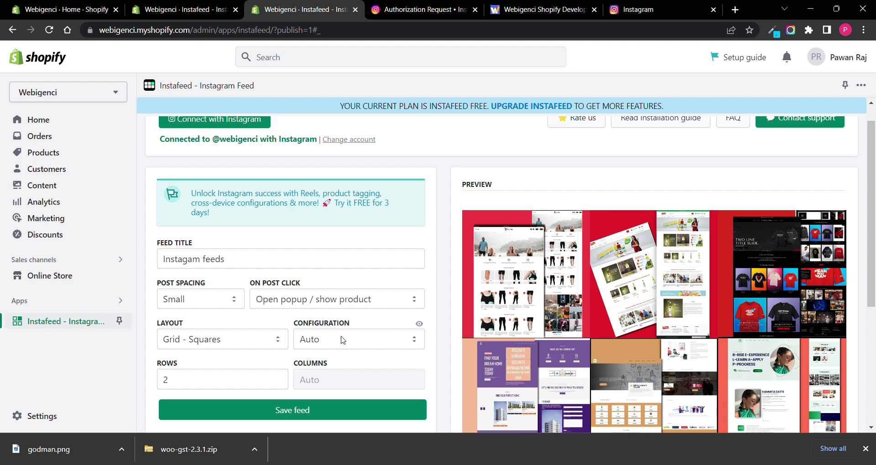
Step: Set the post spacing to Medium and save the feed, keeping the Grid - Squares layout, Auto configuration and 2 rows
click(347, 308)
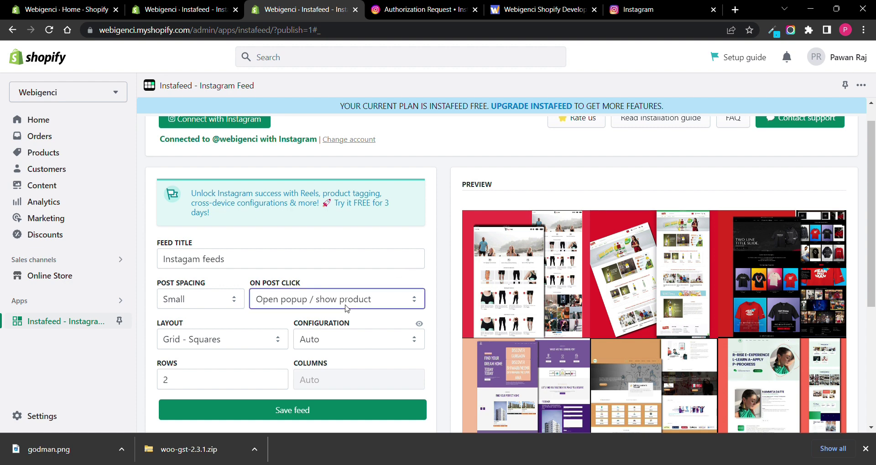
click(211, 304)
key(Down)
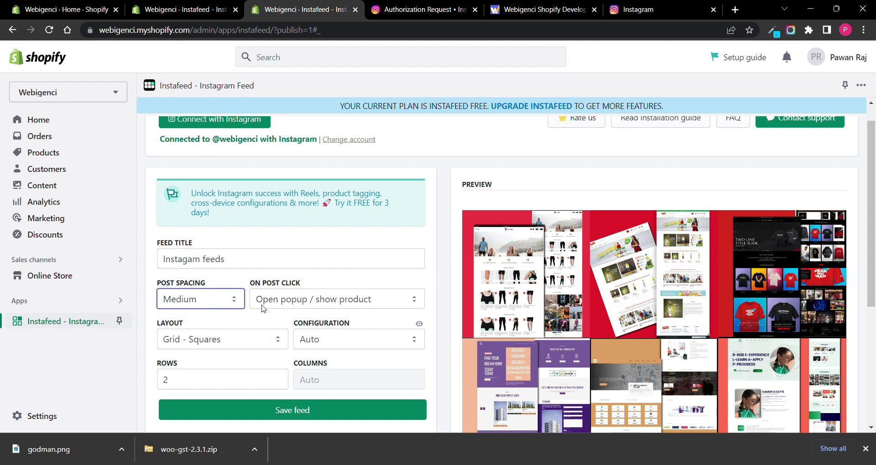
scroll(256, 299, down, 1)
click(238, 281)
click(365, 274)
scroll(364, 273, down, 1)
click(226, 248)
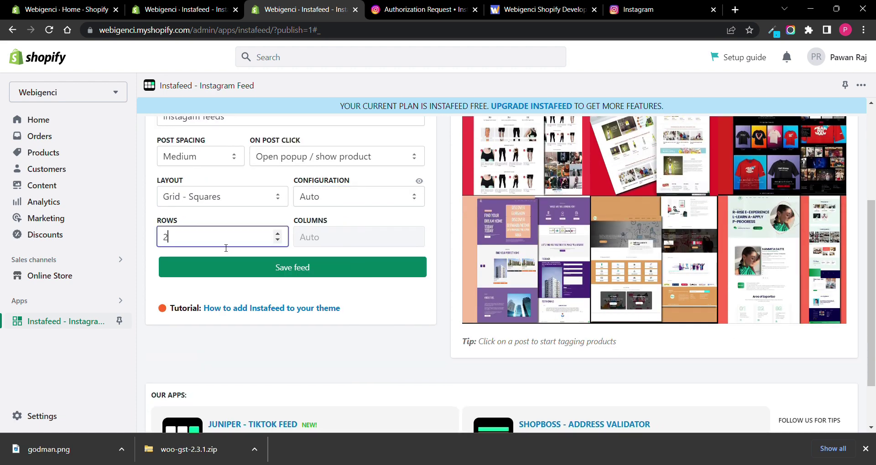
scroll(225, 248, down, 1)
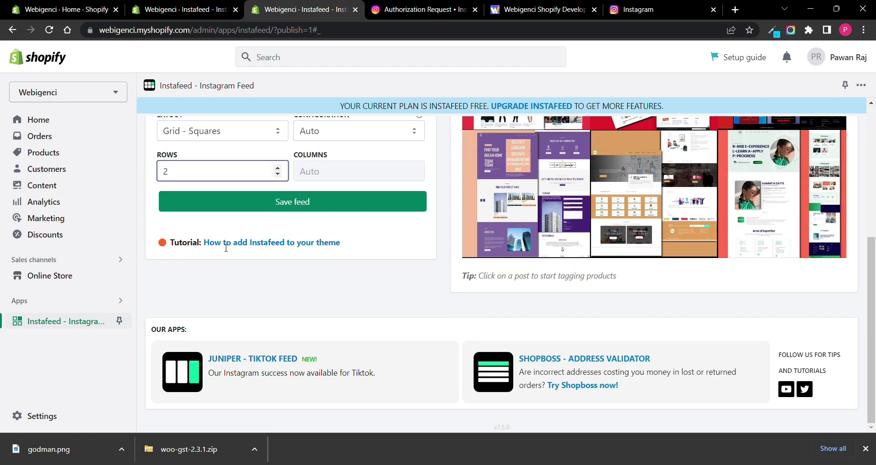
click(268, 195)
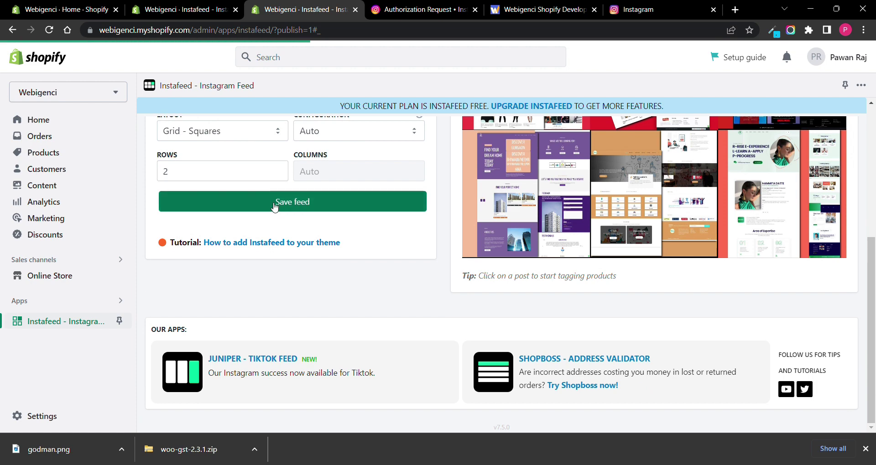
Step: Open the tutorial on adding Instafeed to the theme and read its installation instructions
click(269, 243)
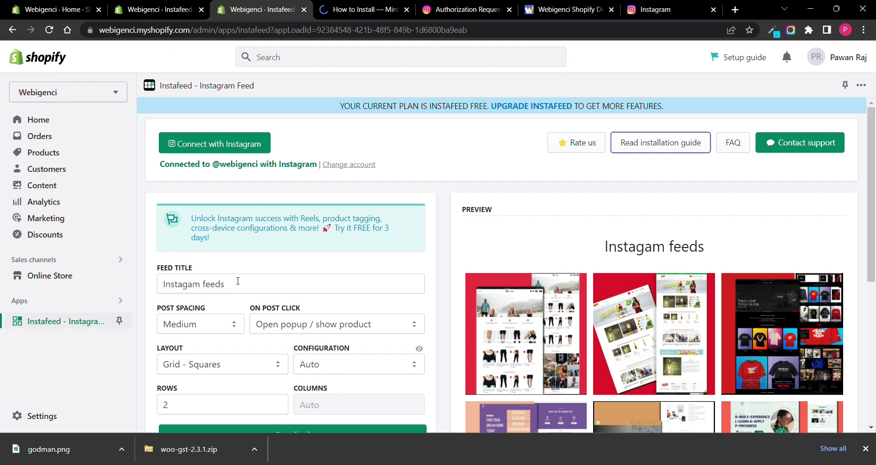
scroll(238, 281, down, 4)
Step: Open the online store's live Dawn theme for customization, check its app embeds and show the home page sections
click(73, 276)
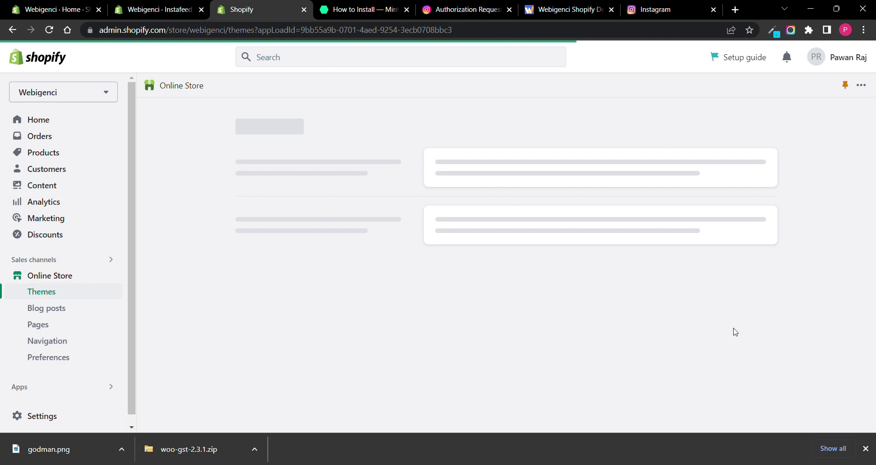
click(728, 392)
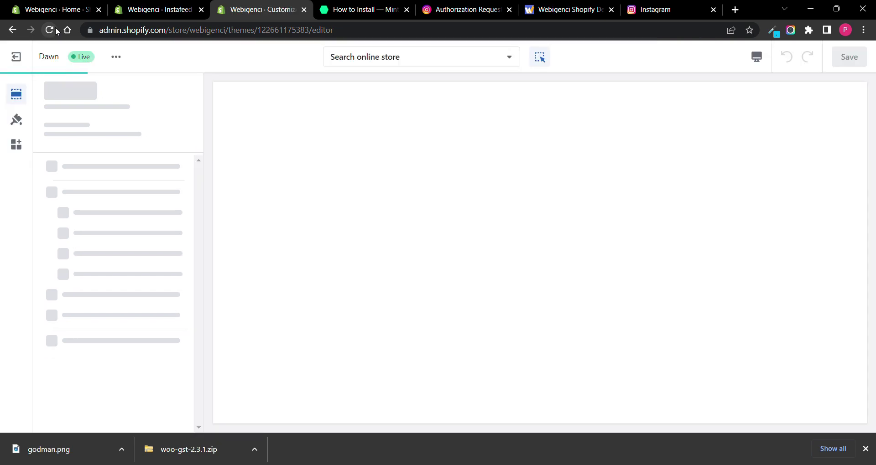
click(16, 147)
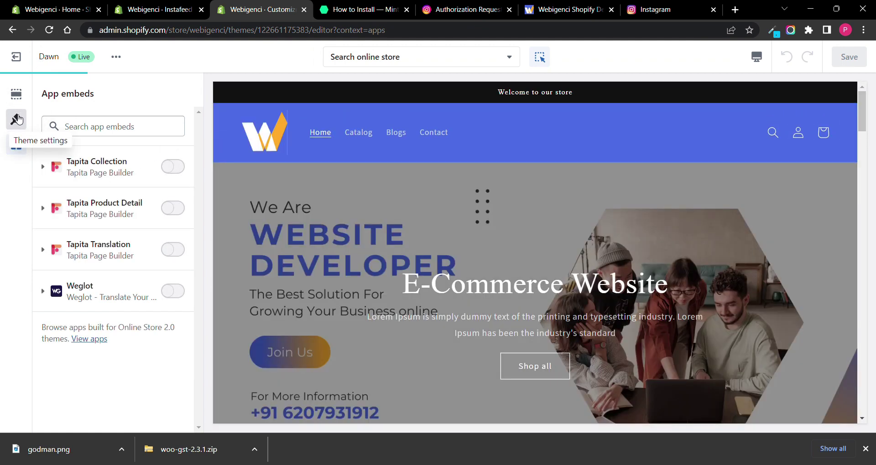
click(21, 95)
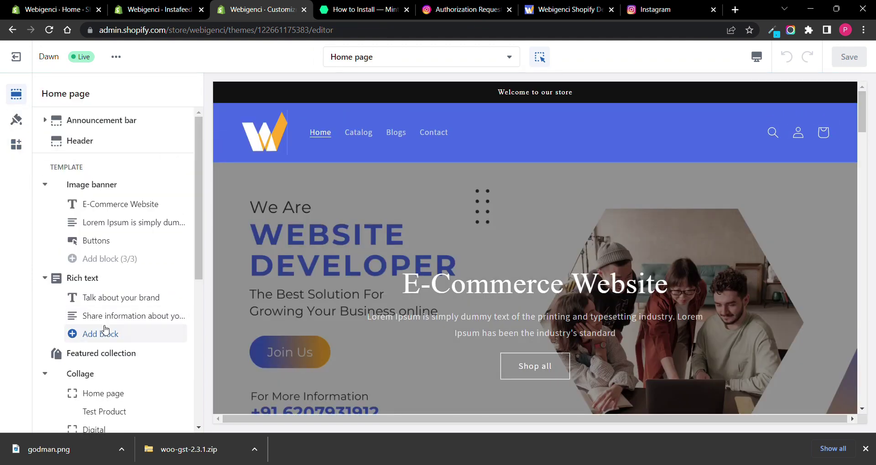
Step: Add the Instafeed App section to the home page template below the Image with text section
scroll(119, 356, down, 6)
click(94, 395)
text(inst)
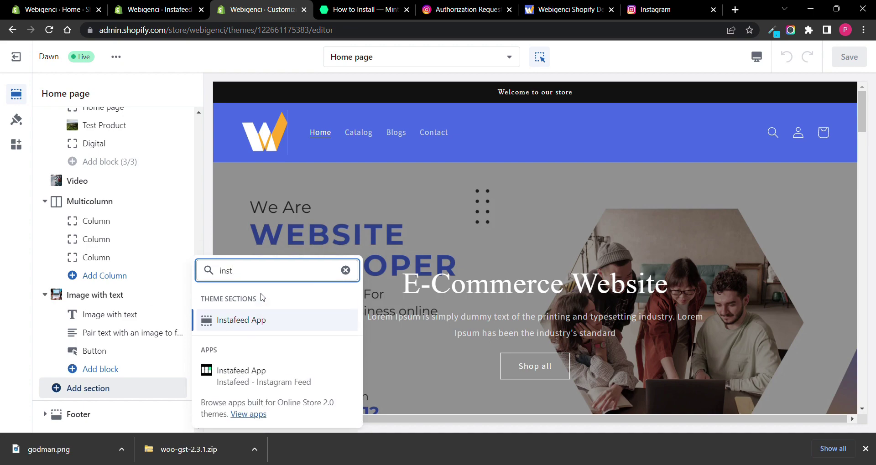
click(247, 319)
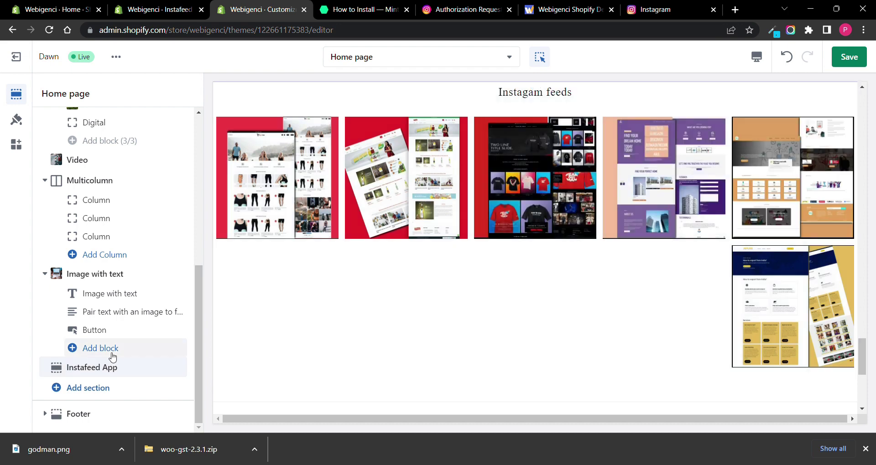
Step: Review the home page preview and add a Custom Liquid section below the Instafeed App section
scroll(111, 356, up, 5)
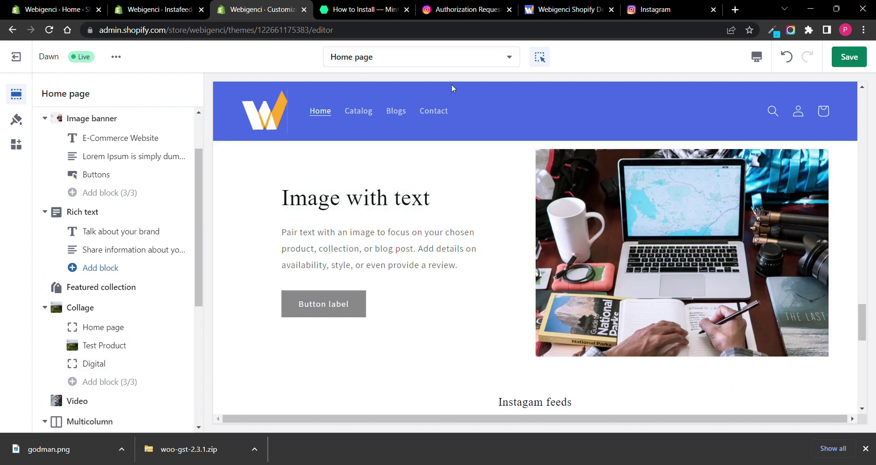
scroll(92, 383, down, 5)
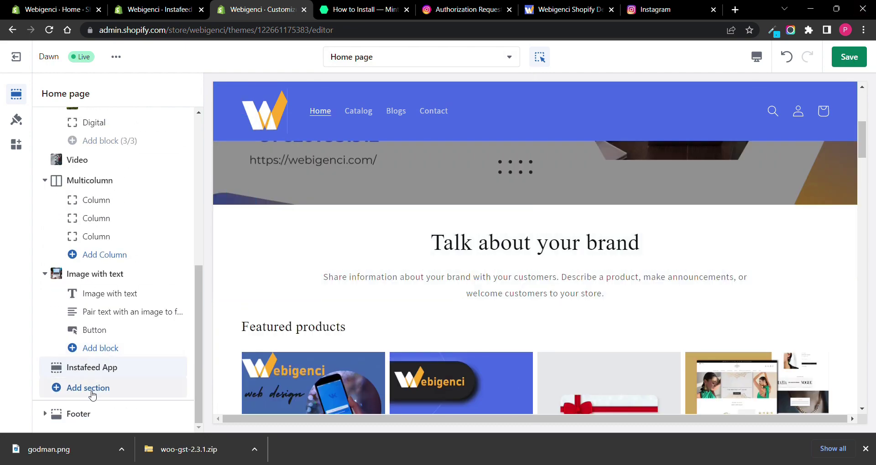
click(92, 391)
text(htm)
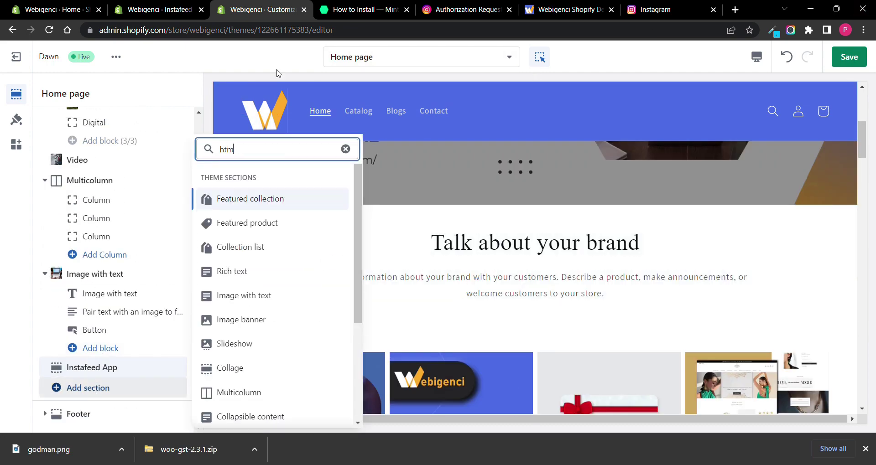
text(t)
key(BackSpace)
key(BackSpace)
text(cus)
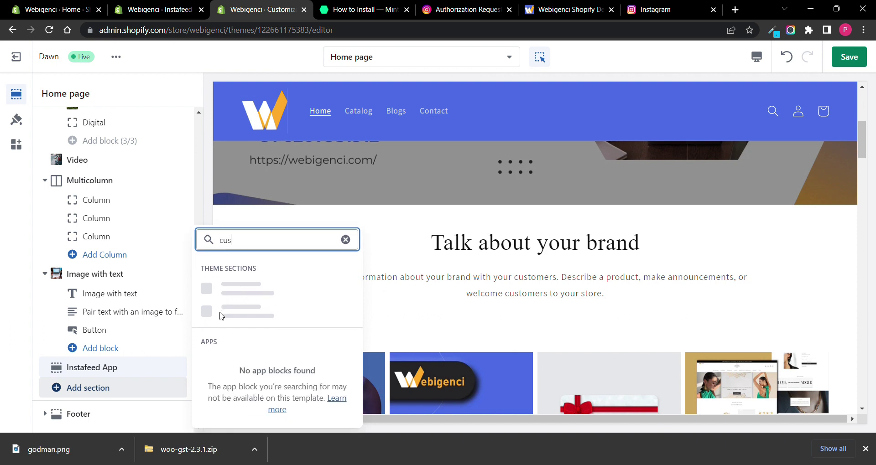
key(Escape)
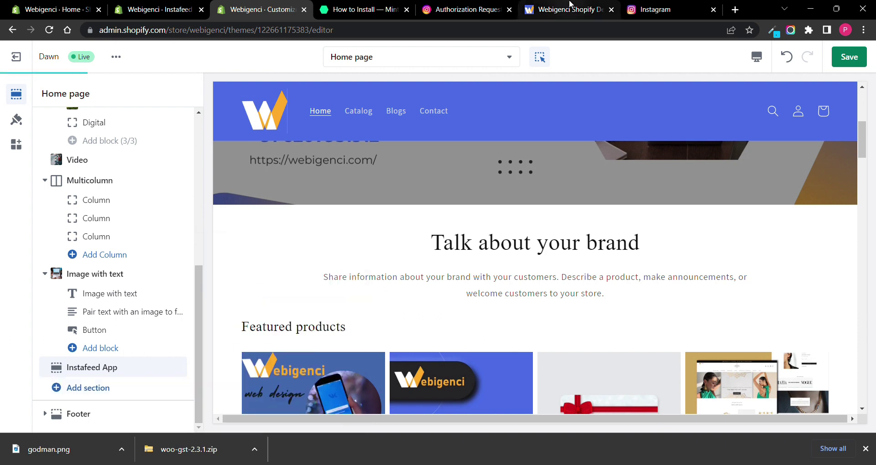
Step: Select the code <div id="insta-feed"></div> in the installation guide's legacy theme instructions and return to the theme editor
click(570, 5)
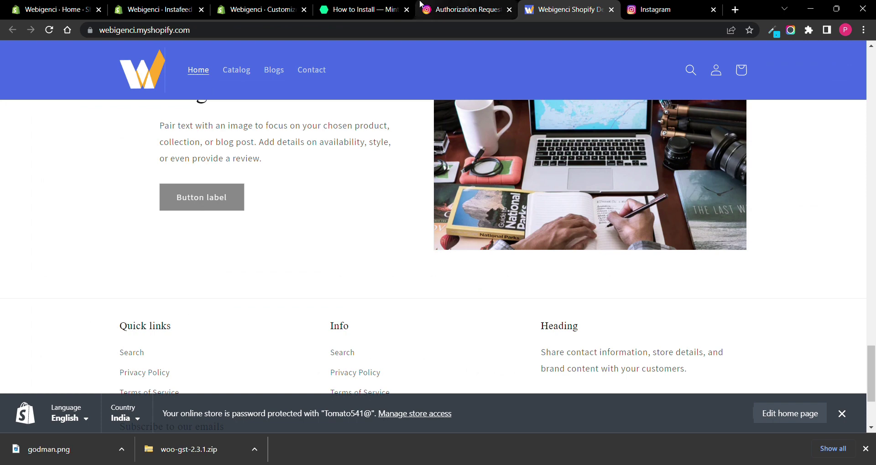
click(365, 9)
scroll(228, 234, up, 1)
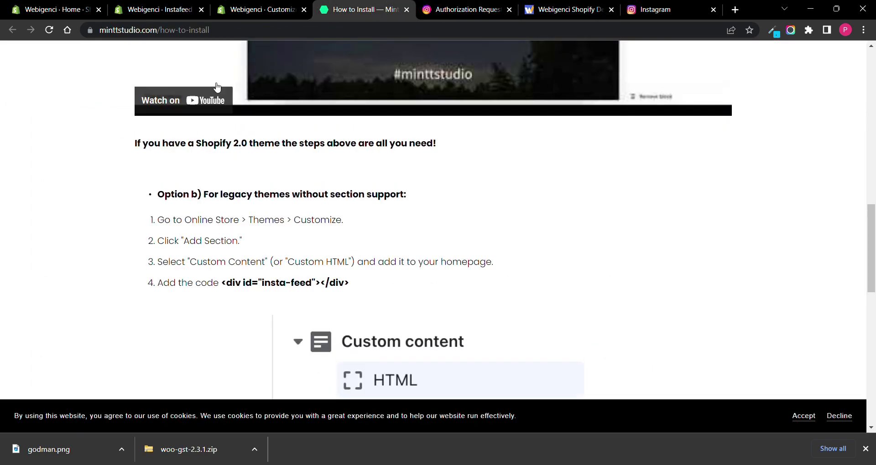
drag(223, 286, 361, 292)
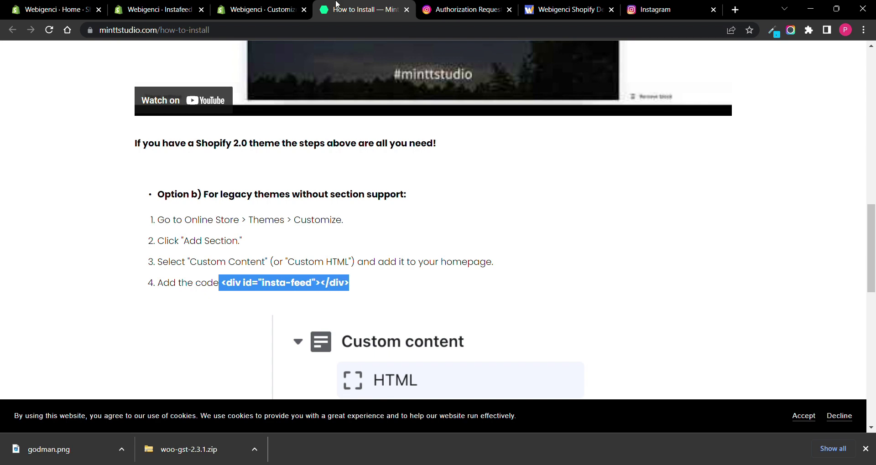
scroll(354, 380, down, 5)
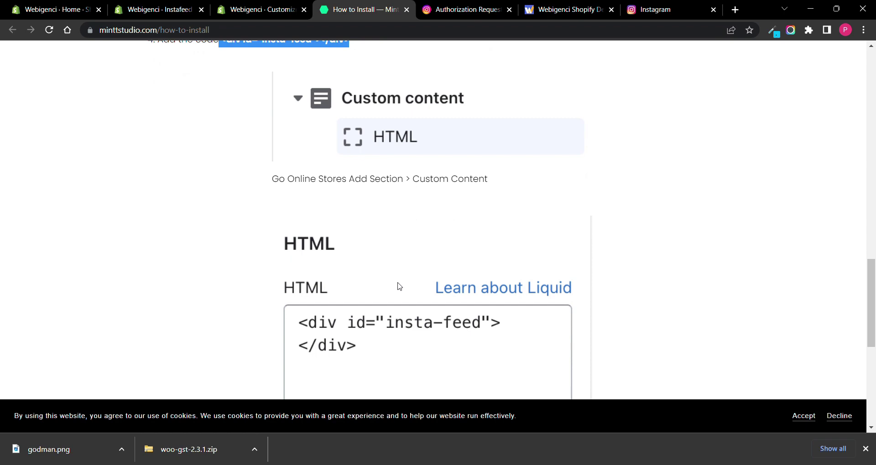
click(254, 8)
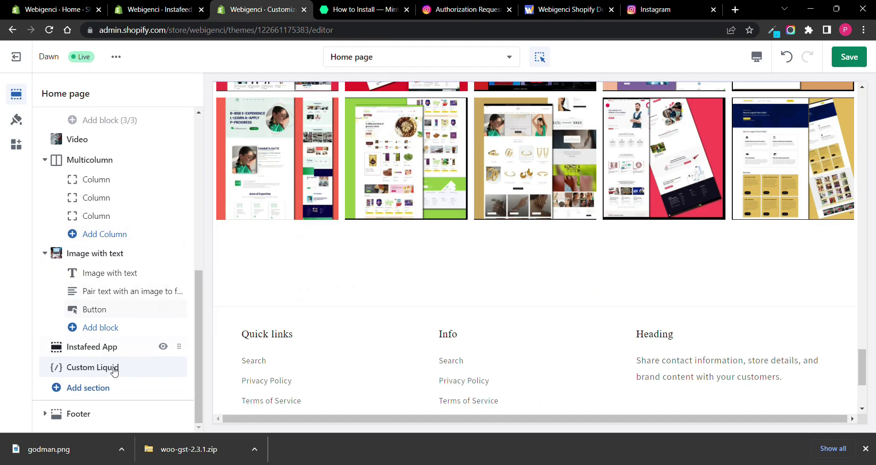
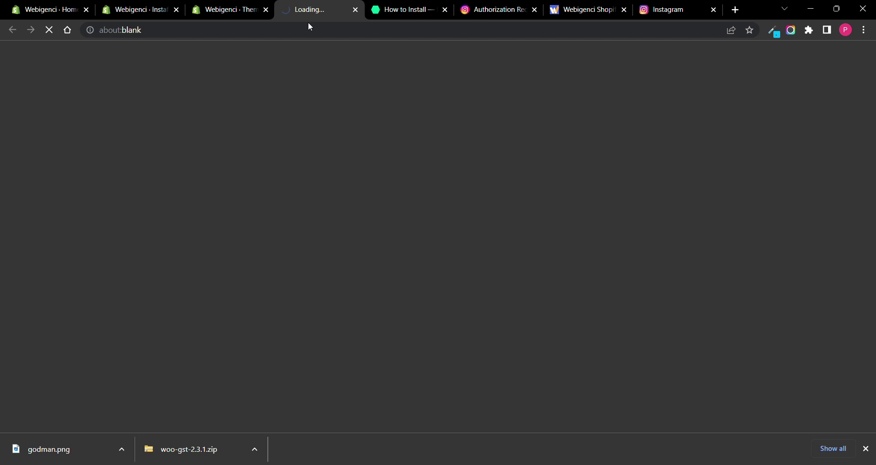
Step: Check the area below the Image with text section on the store's home page for the Instagram feed
scroll(283, 231, down, 15)
scroll(283, 231, down, 20)
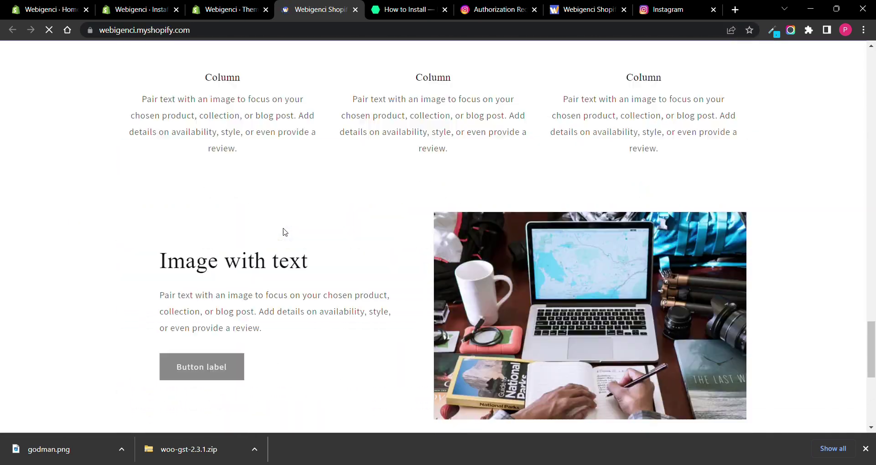
scroll(284, 230, up, 3)
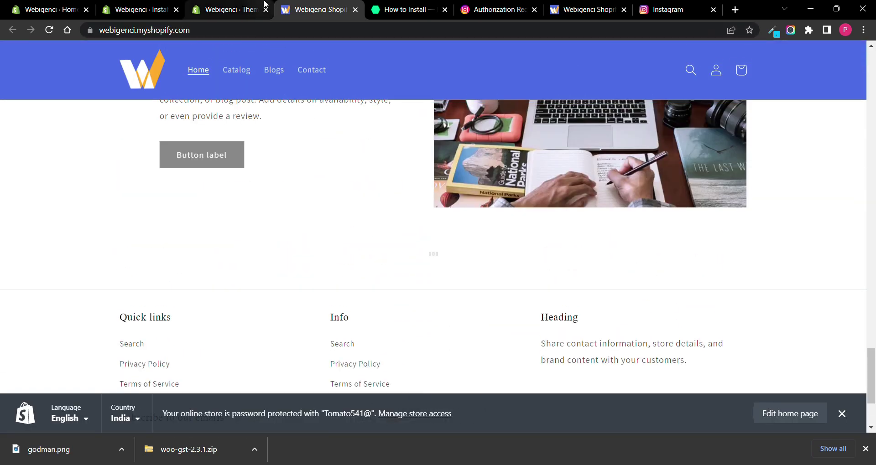
Step: Examine the Instagram feed grid below the Image with text section on the store's home page
scroll(257, 212, down, 2)
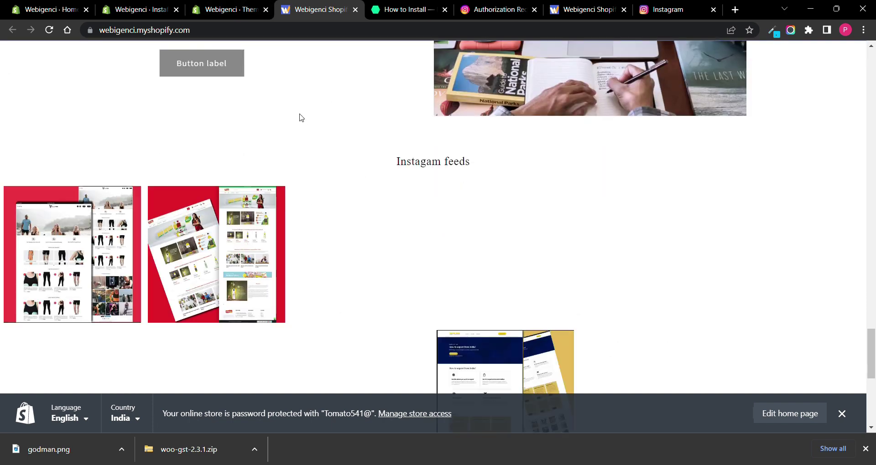
scroll(299, 117, down, 2)
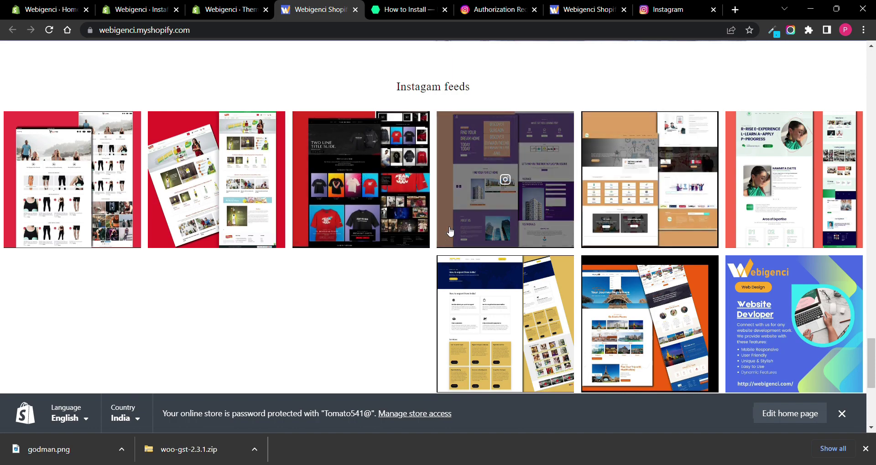
scroll(447, 230, down, 4)
scroll(447, 230, up, 8)
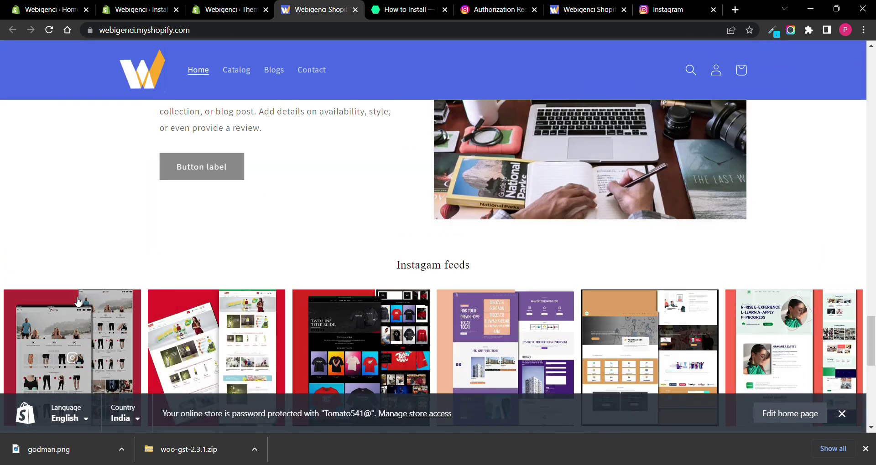
scroll(169, 232, down, 4)
Step: Open the feed's second post in its popup, close it and look over the surrounding home page sections
click(217, 174)
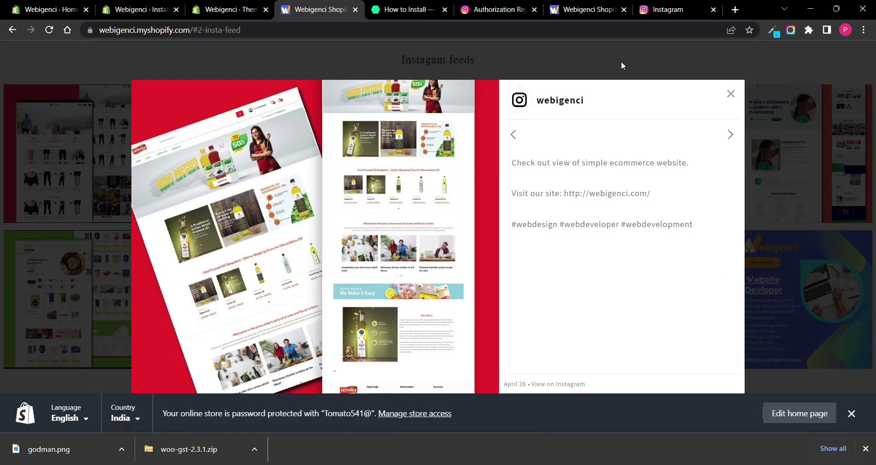
click(730, 94)
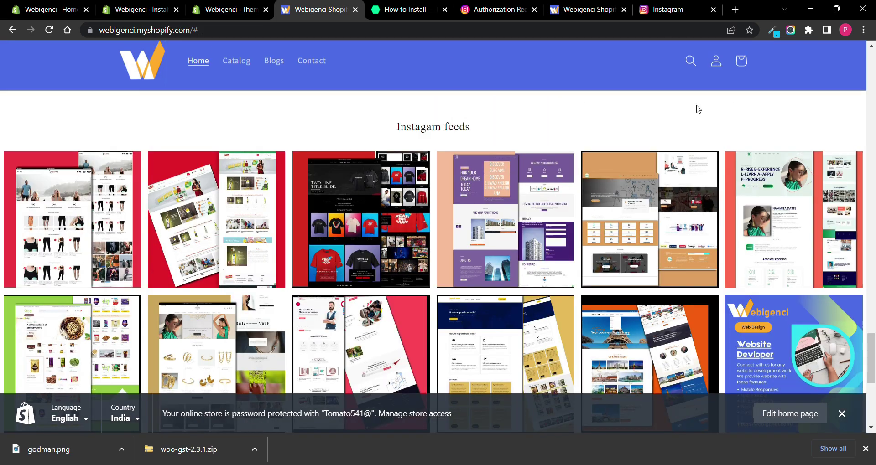
scroll(515, 260, down, 5)
scroll(516, 260, up, 10)
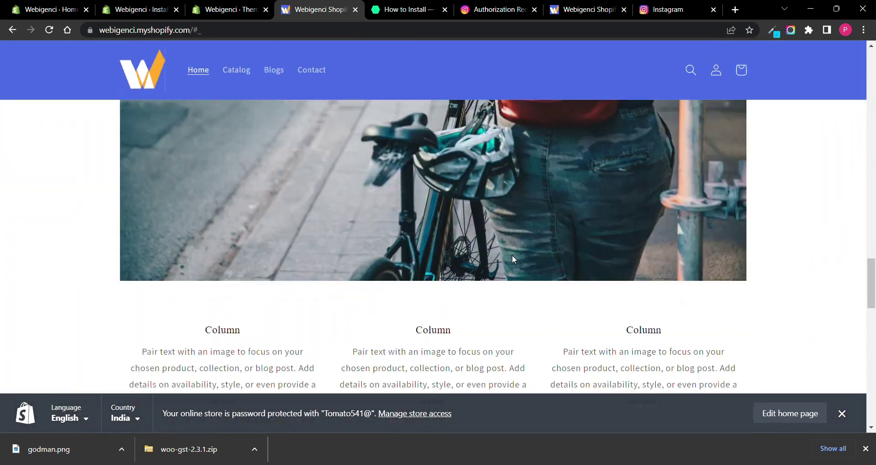
scroll(516, 260, down, 10)
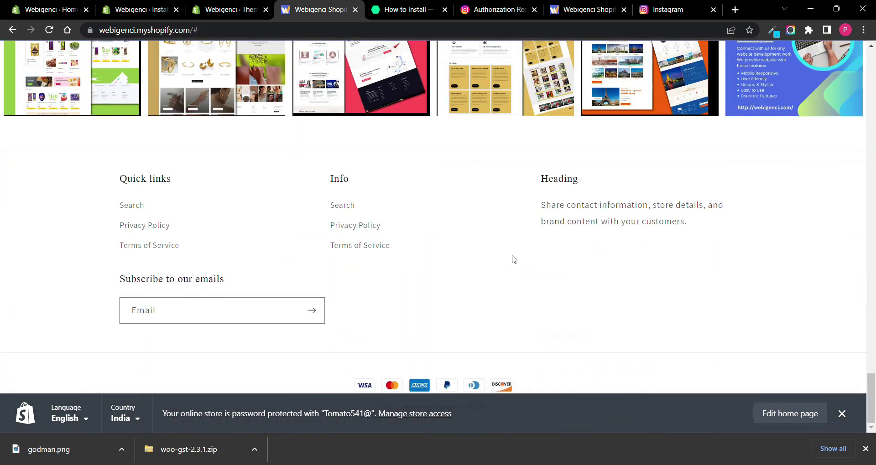
Step: Return to the Instafeed app in the Shopify admin and bring up the feed's layout and configuration settings
click(261, 8)
click(305, 104)
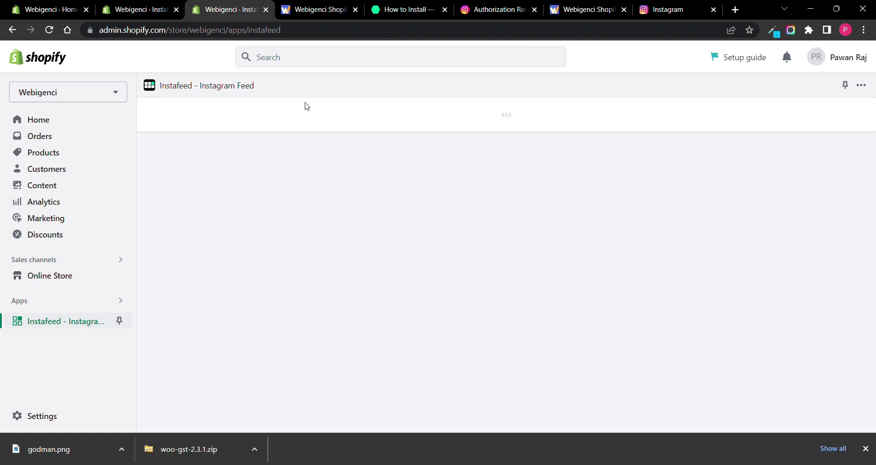
scroll(420, 152, down, 6)
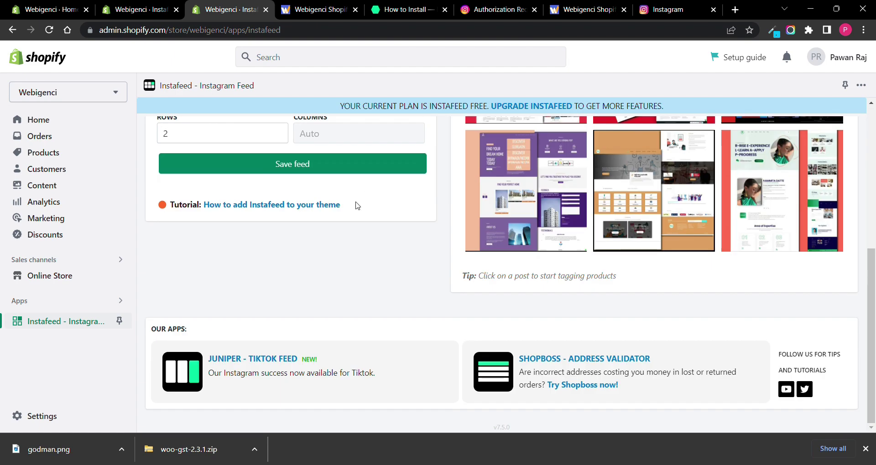
scroll(358, 205, up, 1)
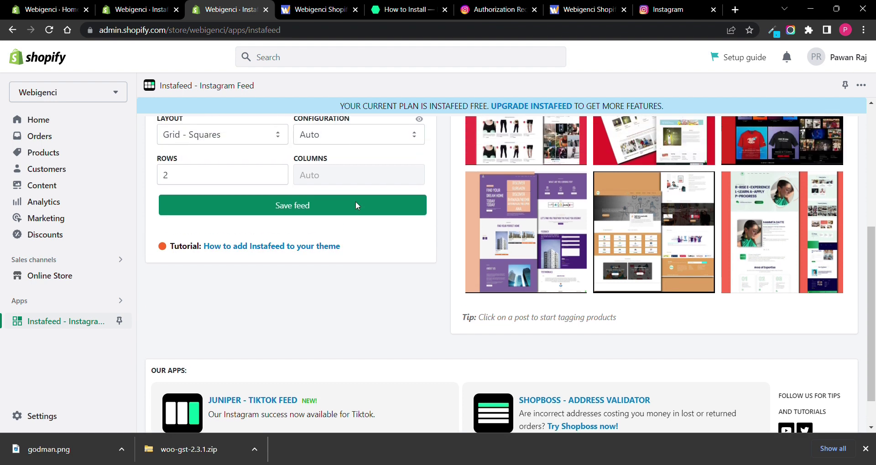
scroll(269, 257, up, 4)
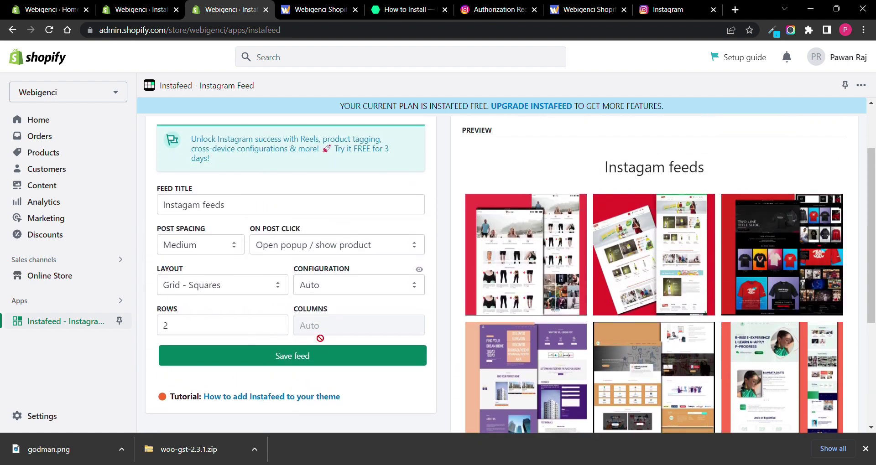
Step: Try the Manual feed configuration with its editable column count, and switch the configuration back to Auto
click(344, 294)
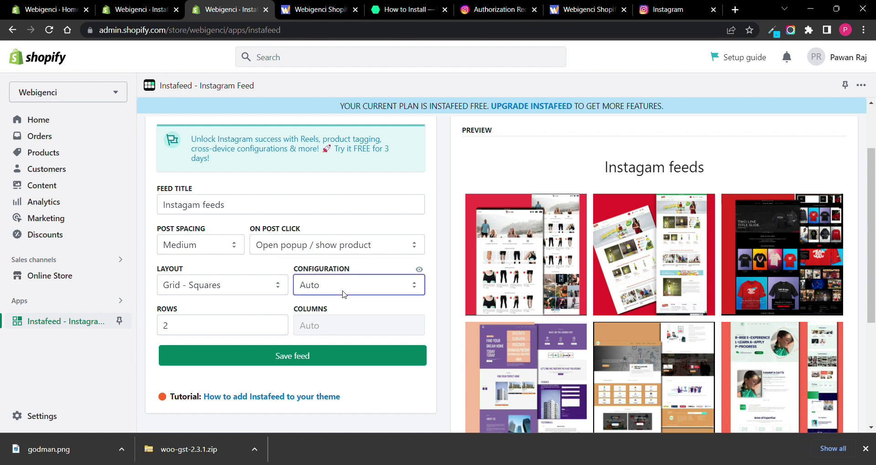
click(340, 322)
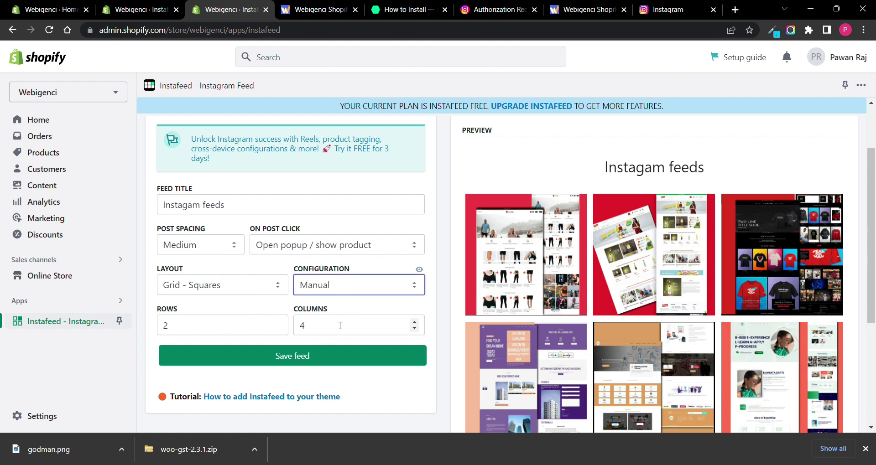
click(329, 333)
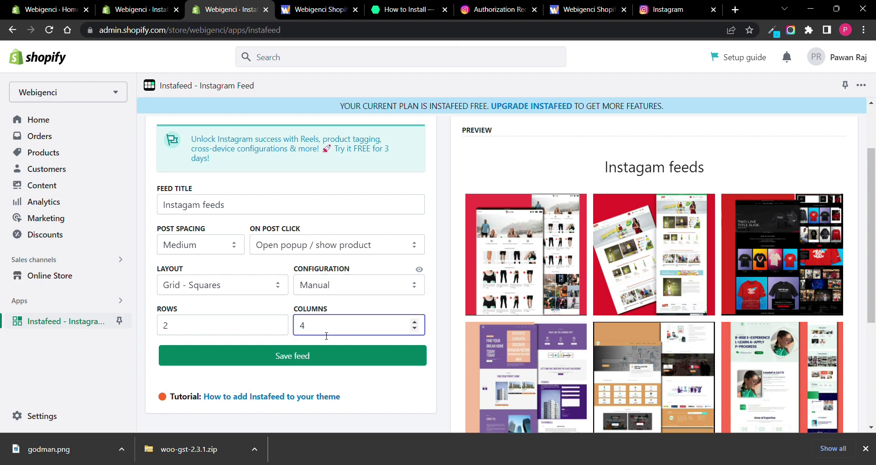
click(319, 286)
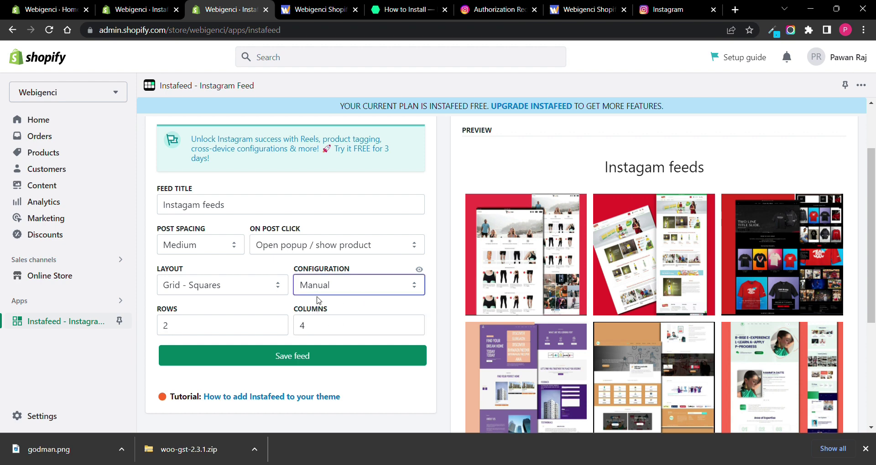
click(317, 303)
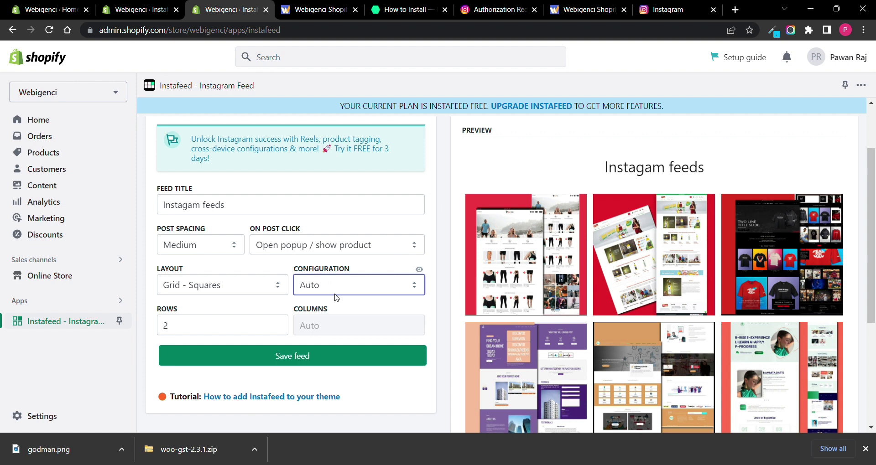
Step: Set the feed configuration to Manual and open the column count for editing
click(346, 288)
click(345, 316)
click(337, 329)
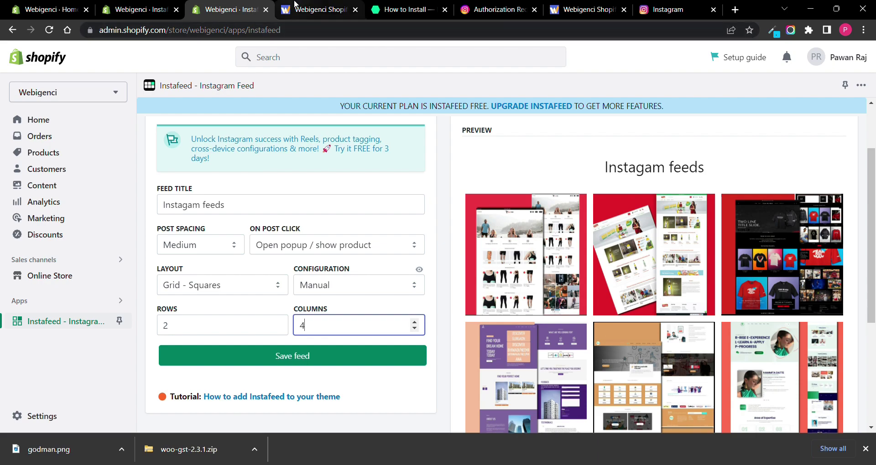
Step: Go back to the storefront and review the Instagram feed's placement among the home page sections
click(295, 7)
scroll(273, 233, up, 5)
scroll(274, 233, up, 3)
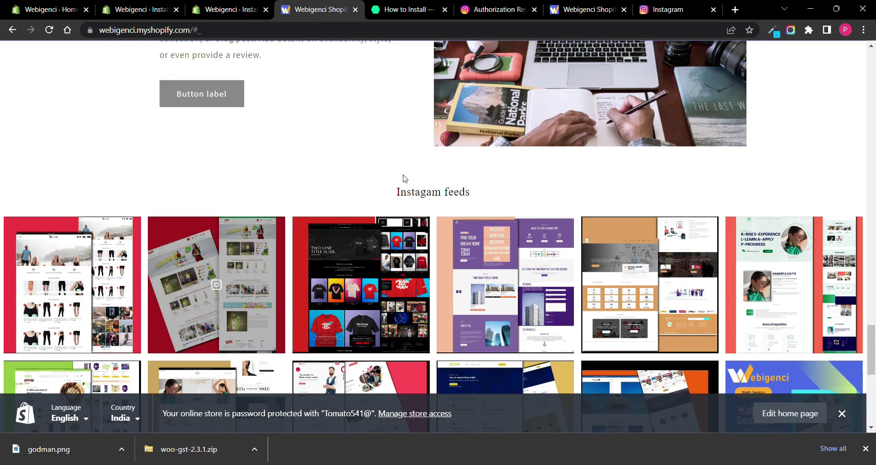
scroll(406, 178, up, 10)
scroll(405, 175, down, 15)
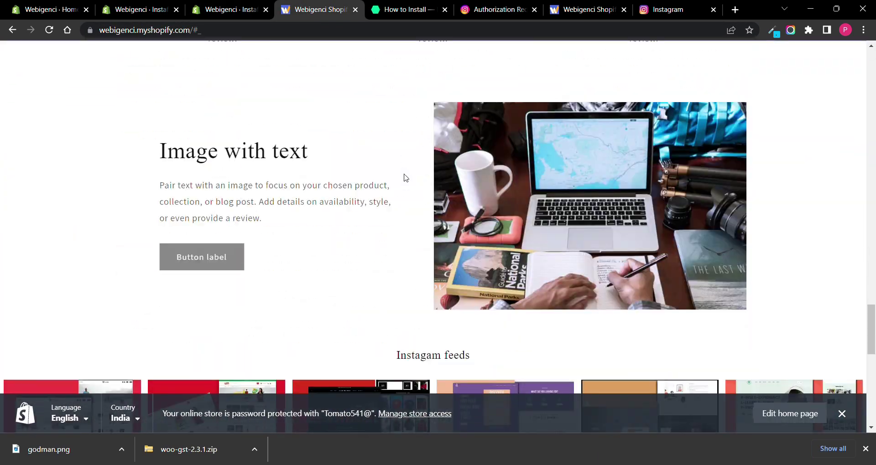
scroll(406, 178, up, 8)
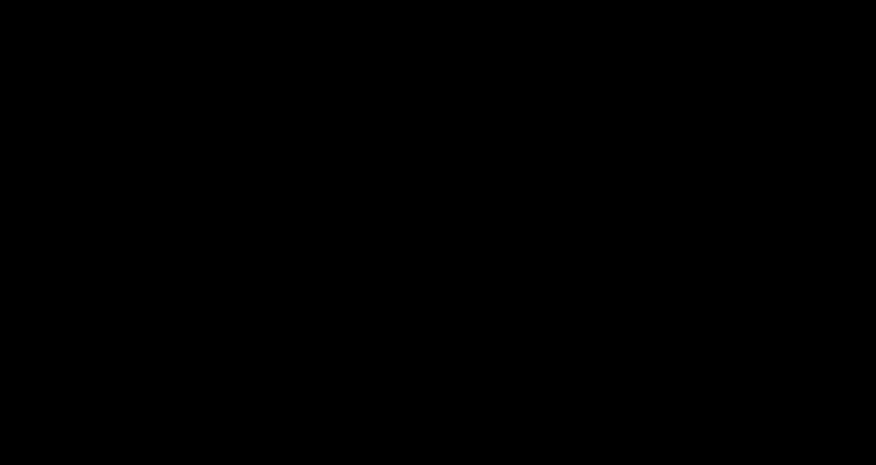